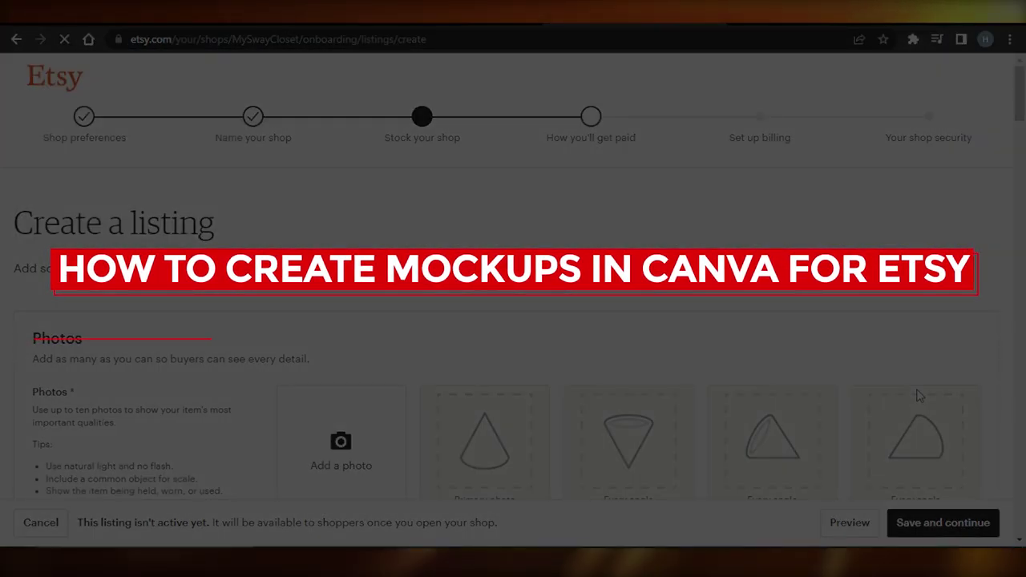
Step: Scroll through the Etsy listing form to review its sections
scroll(1022, 128, down, 4)
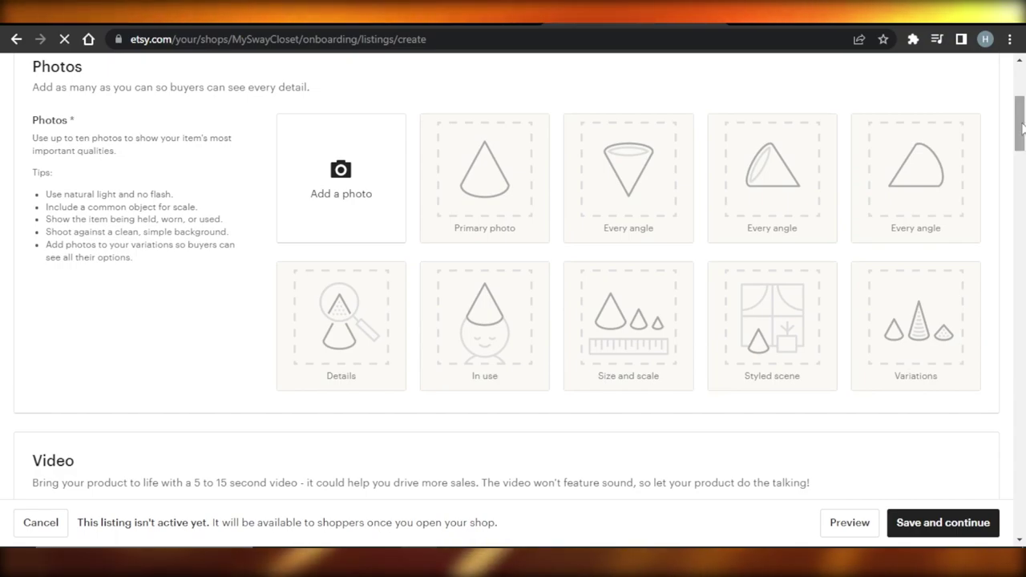
drag(1022, 128, 1022, 94)
scroll(1022, 95, down, 5)
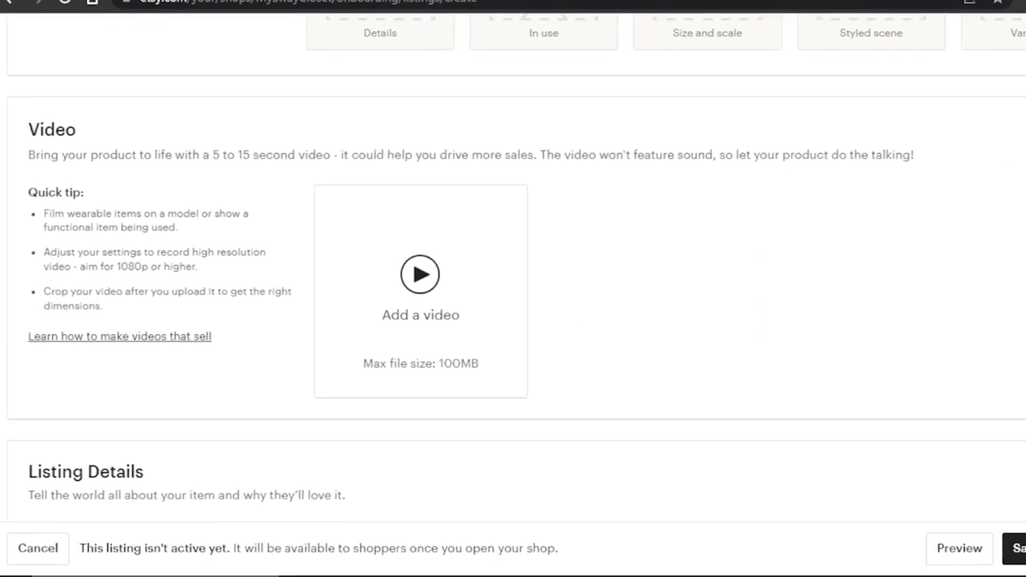
scroll(513, 288, up, 8)
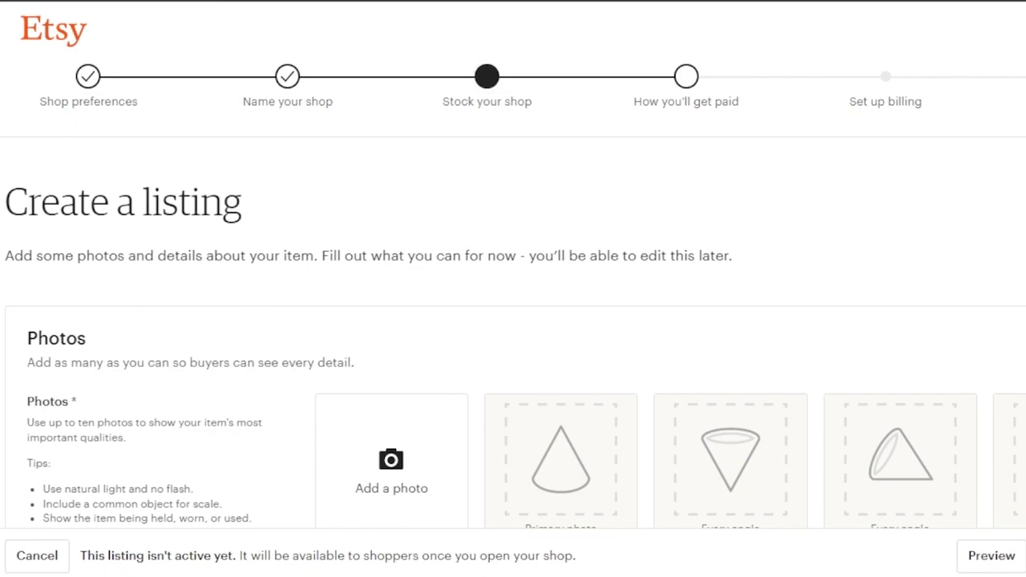
scroll(513, 288, down, 3)
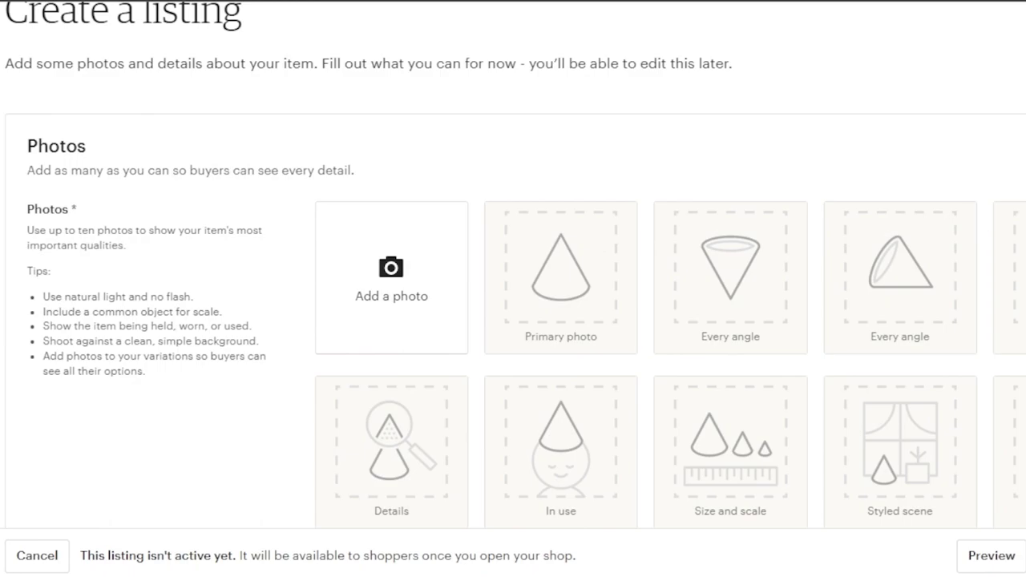
scroll(513, 289, down, 9)
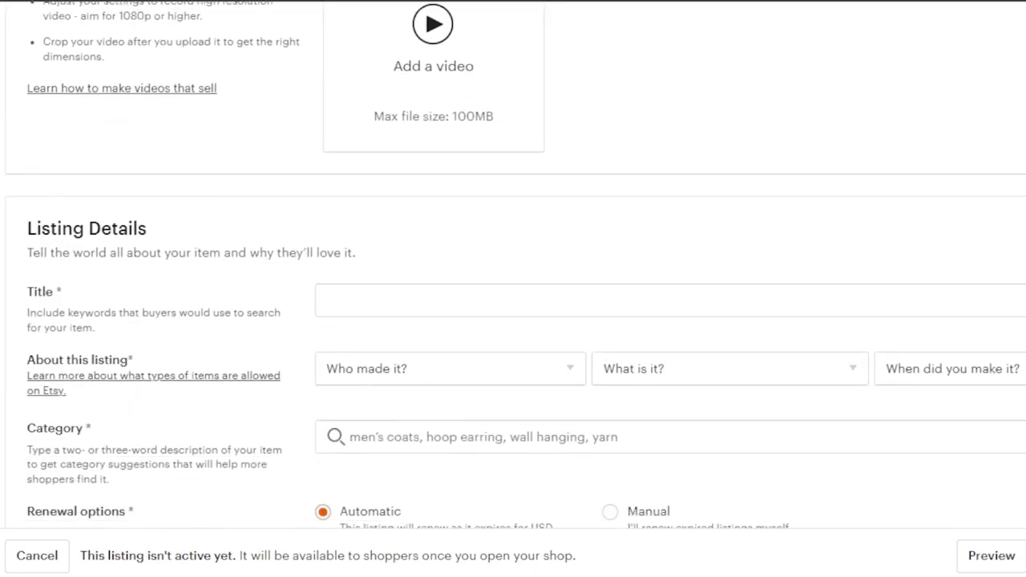
scroll(513, 288, down, 6)
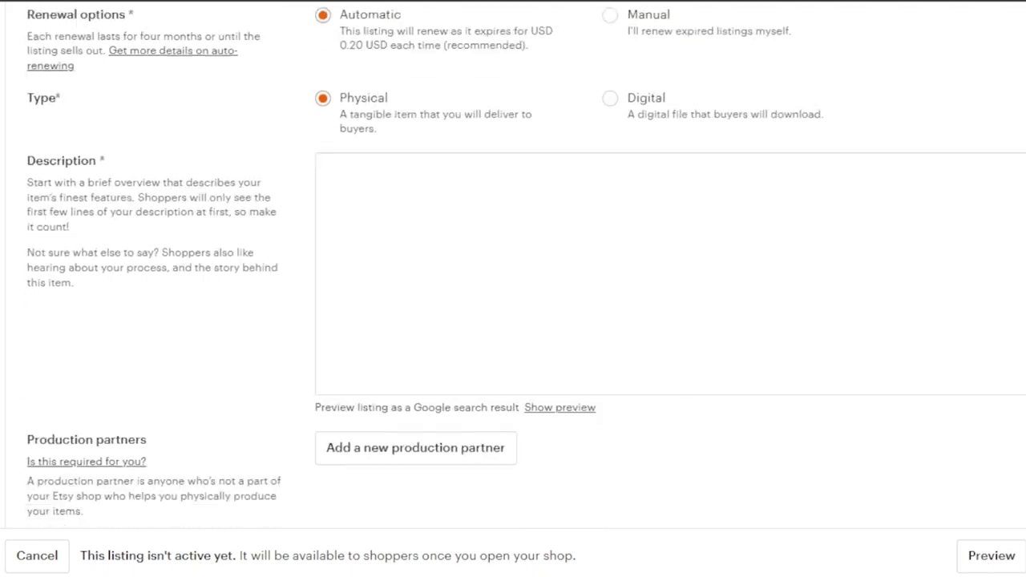
scroll(512, 289, down, 1)
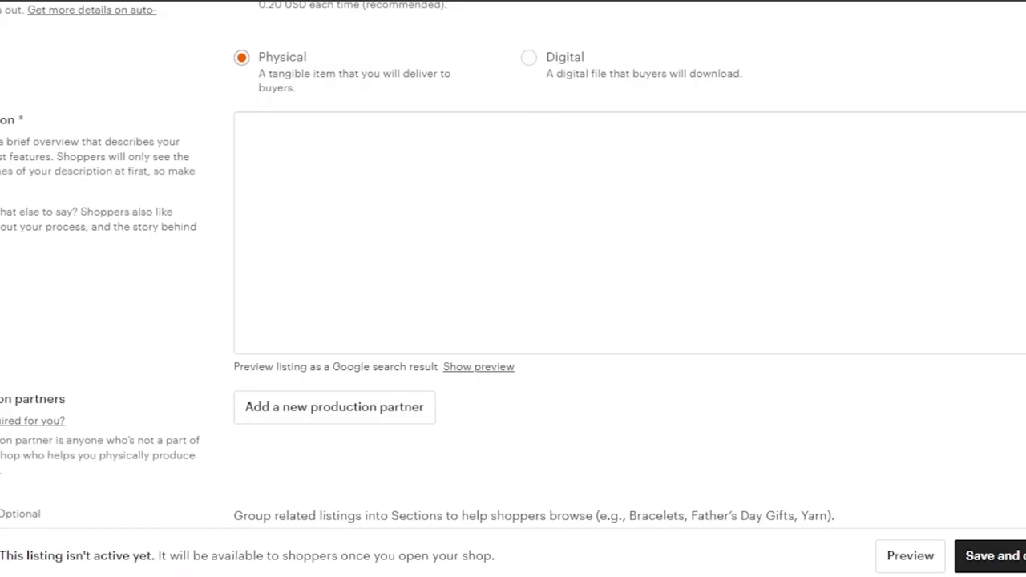
scroll(716, 233, up, 6)
scroll(513, 289, up, 8)
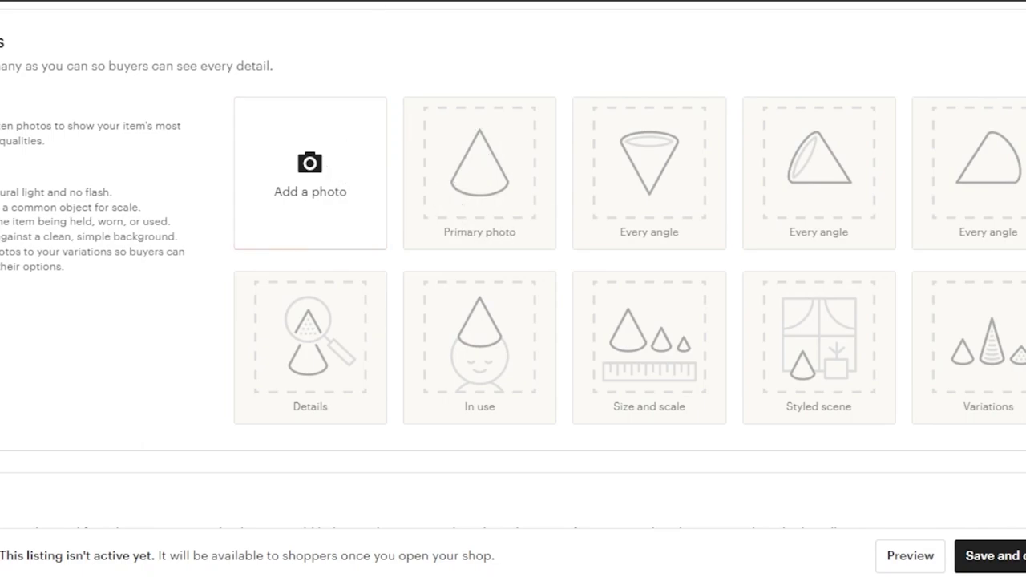
Step: Browse other sellers' gift product tiles on the Etsy gift listings page
click(385, 2)
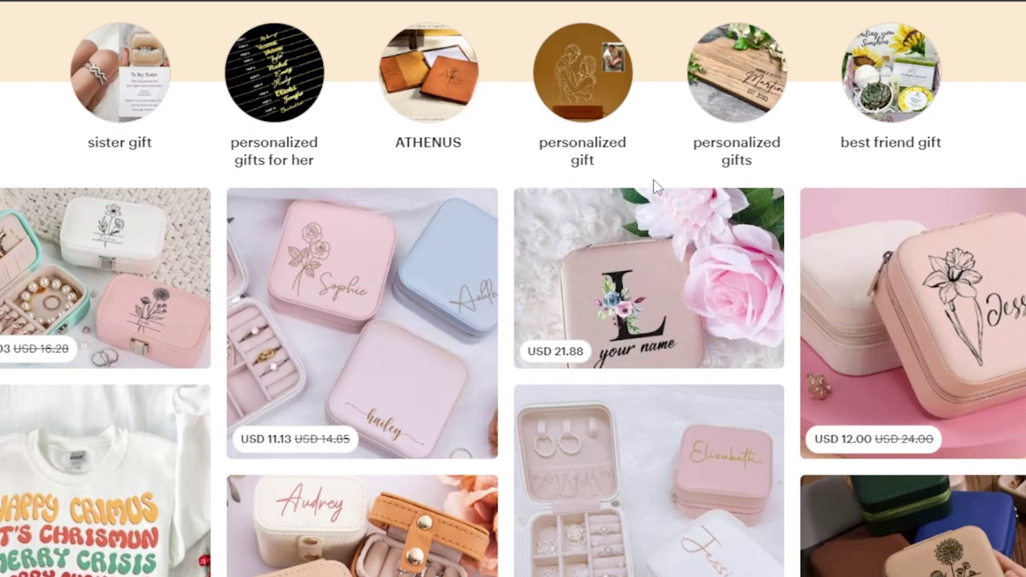
scroll(513, 288, down, 3)
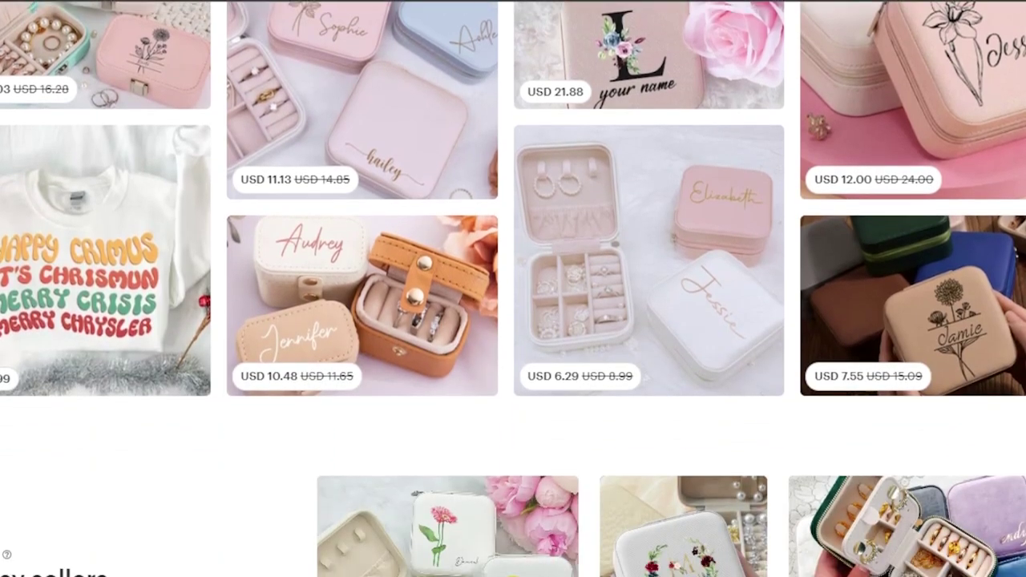
scroll(513, 289, down, 2)
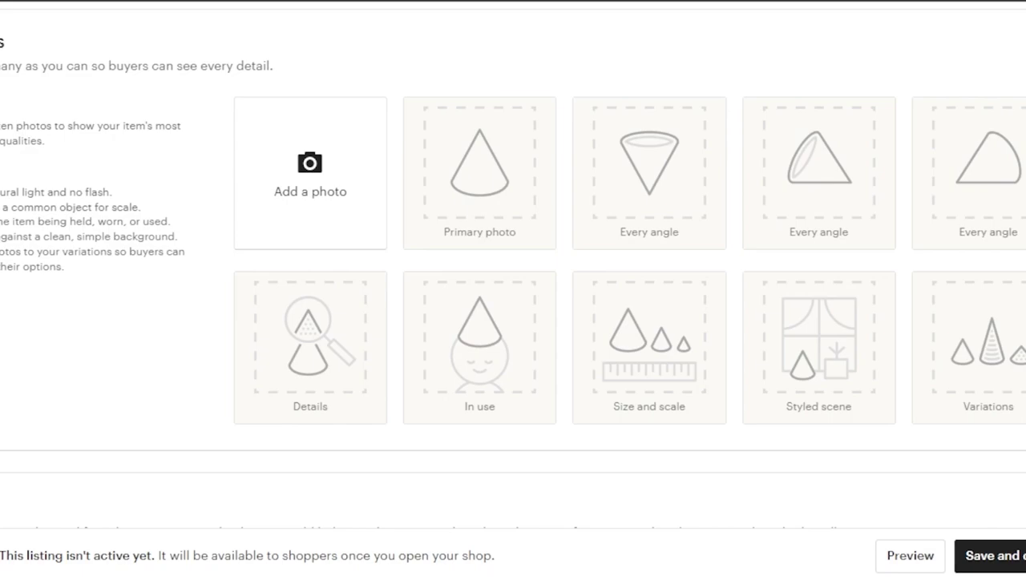
scroll(513, 288, up, 2)
scroll(513, 288, down, 4)
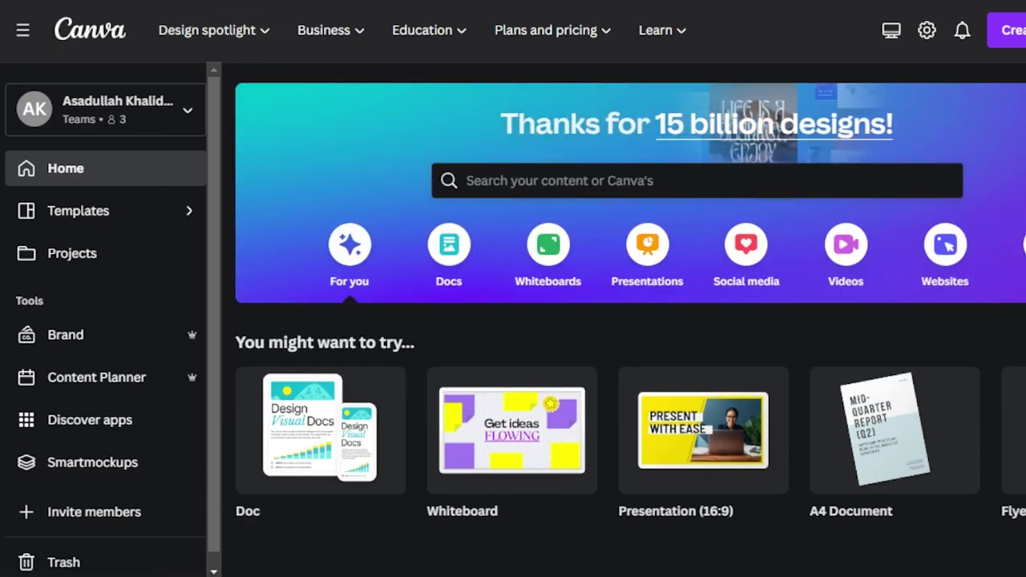
Step: Rerun the recent 'wall art mockup' search from the Canva home search bar
scroll(630, 321, down, 4)
scroll(629, 320, up, 3)
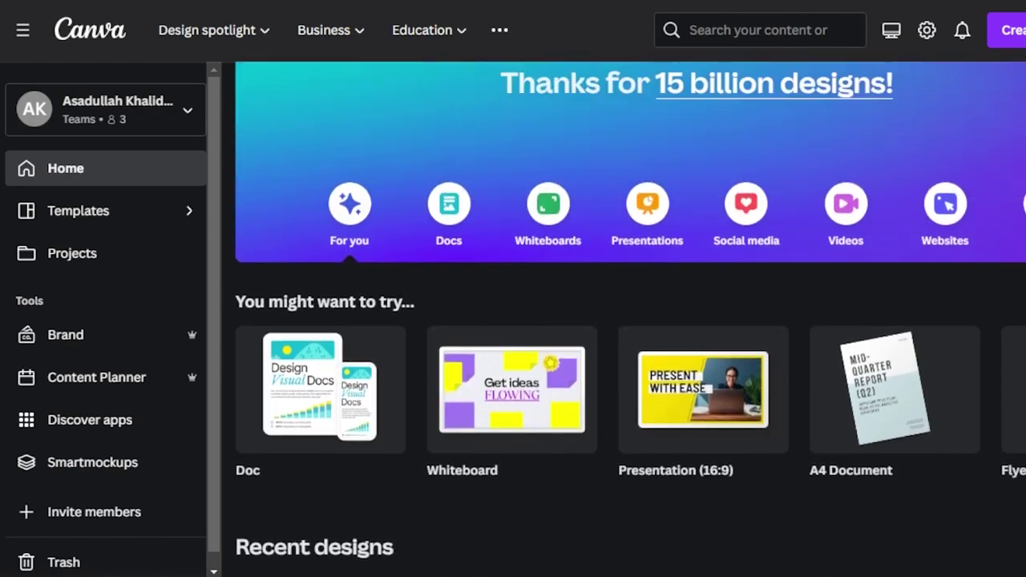
scroll(630, 321, up, 1)
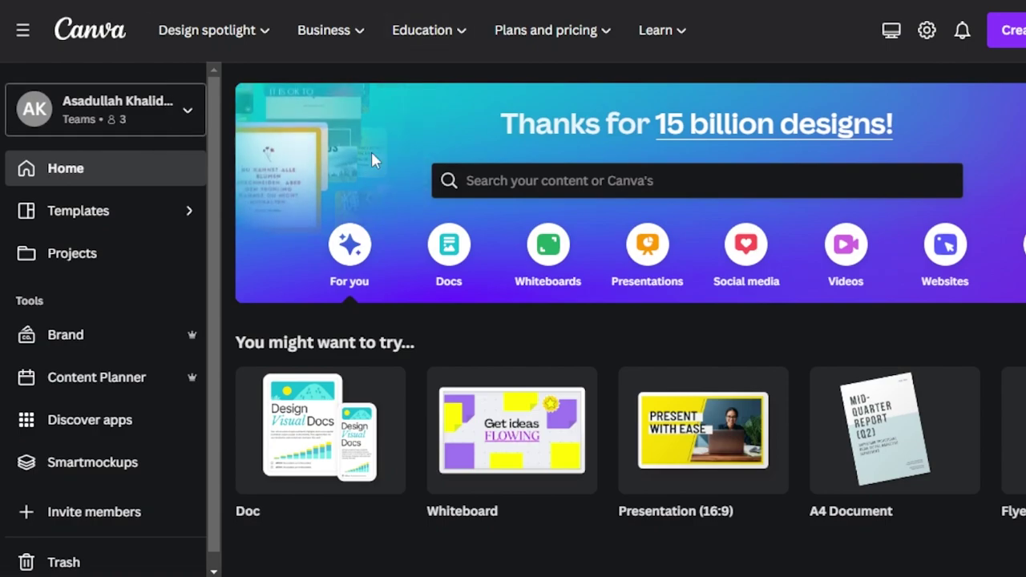
click(568, 181)
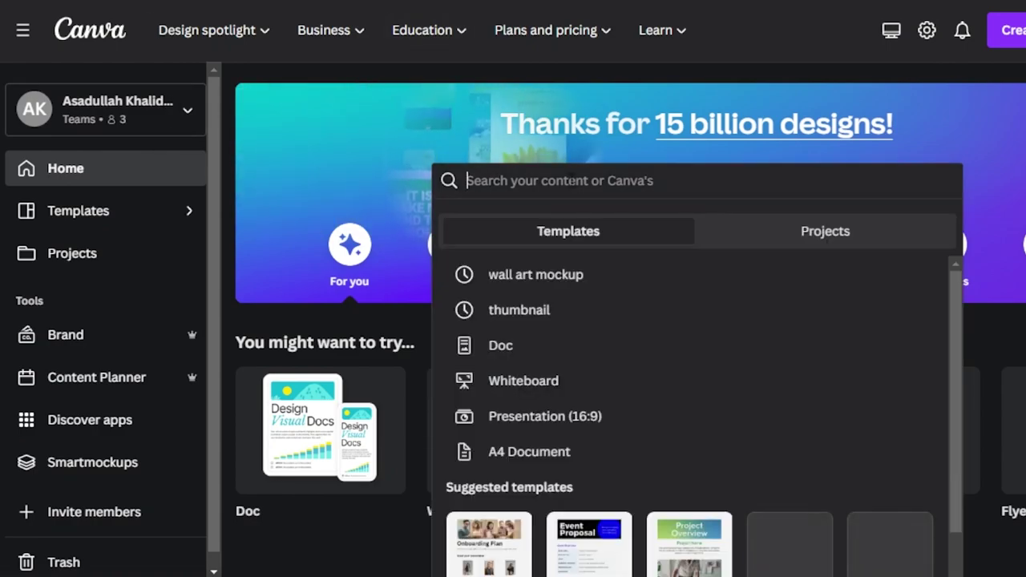
click(535, 275)
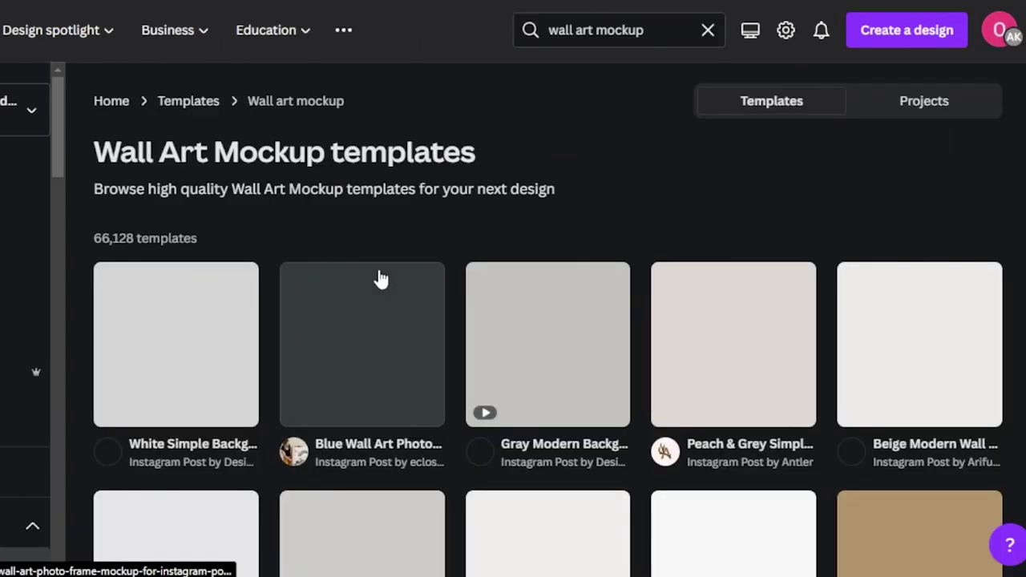
Step: Preview the White Modern frame template, then open the Allow Yourself Joy quote template
mouse_move(382, 279)
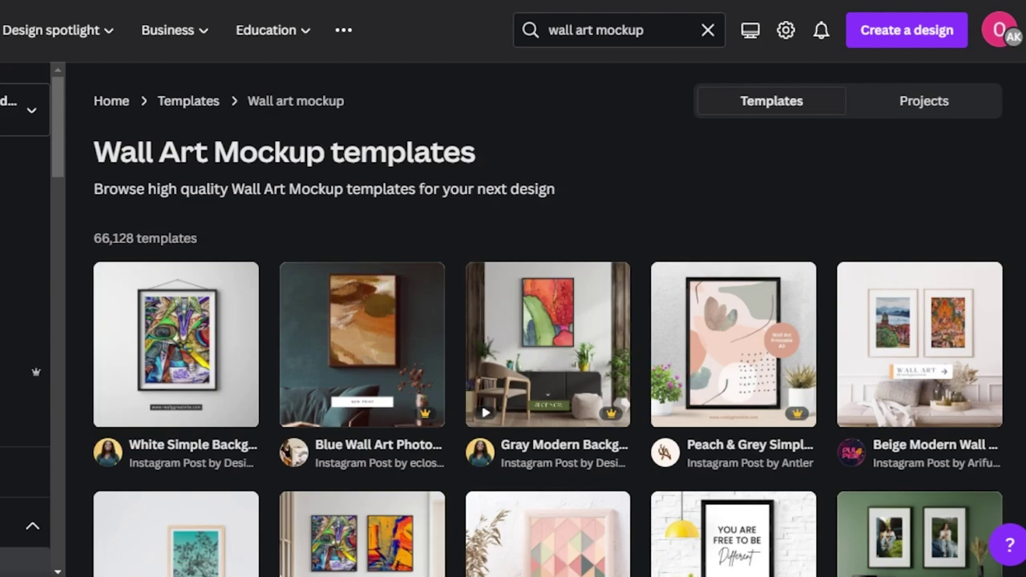
scroll(548, 321, down, 5)
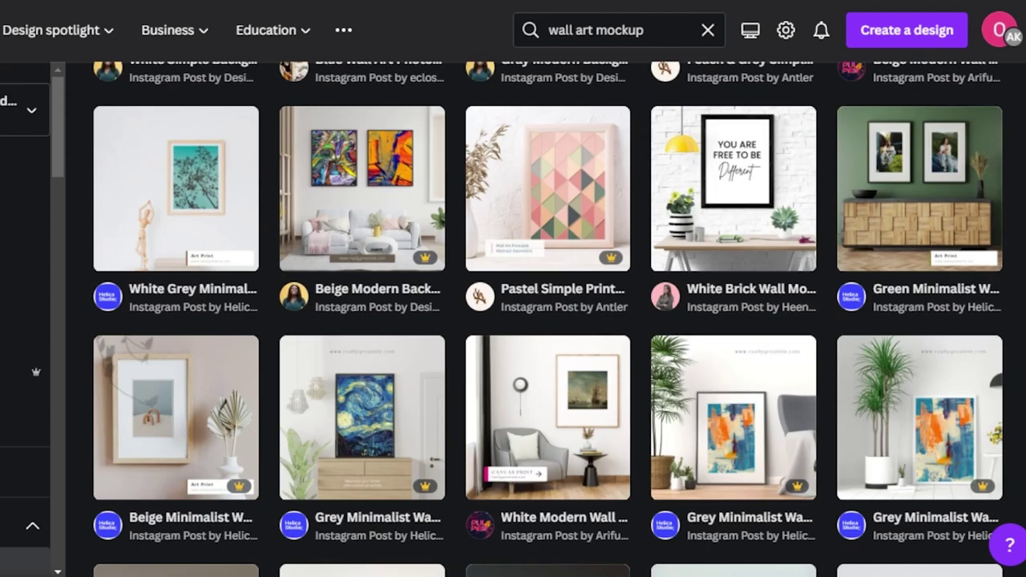
click(545, 401)
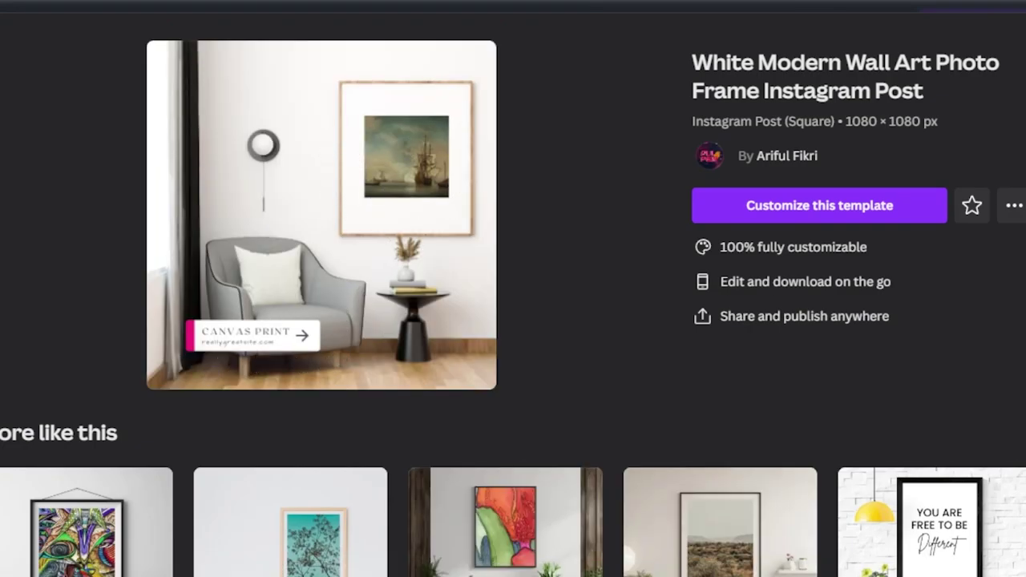
scroll(513, 288, down, 5)
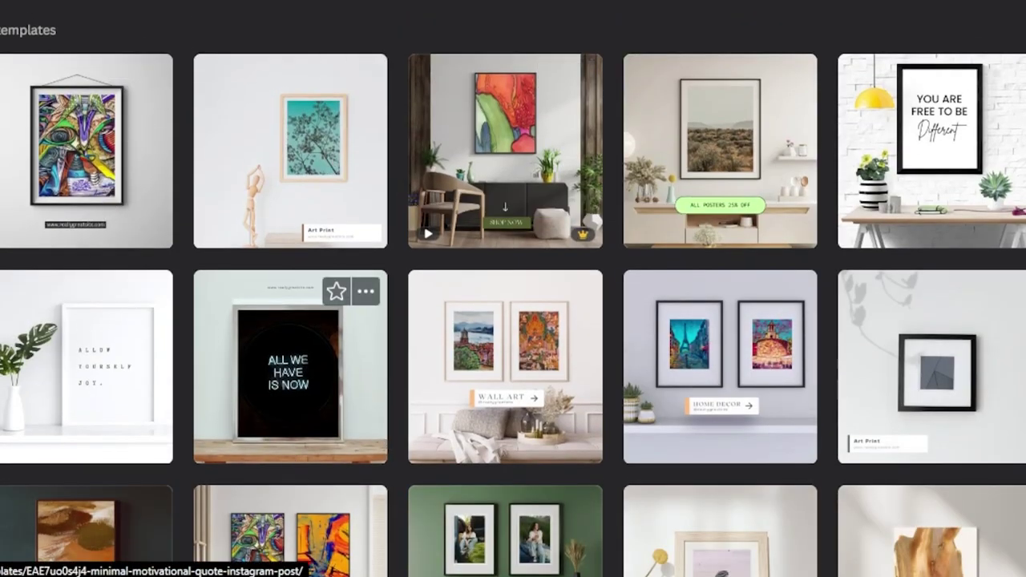
click(61, 397)
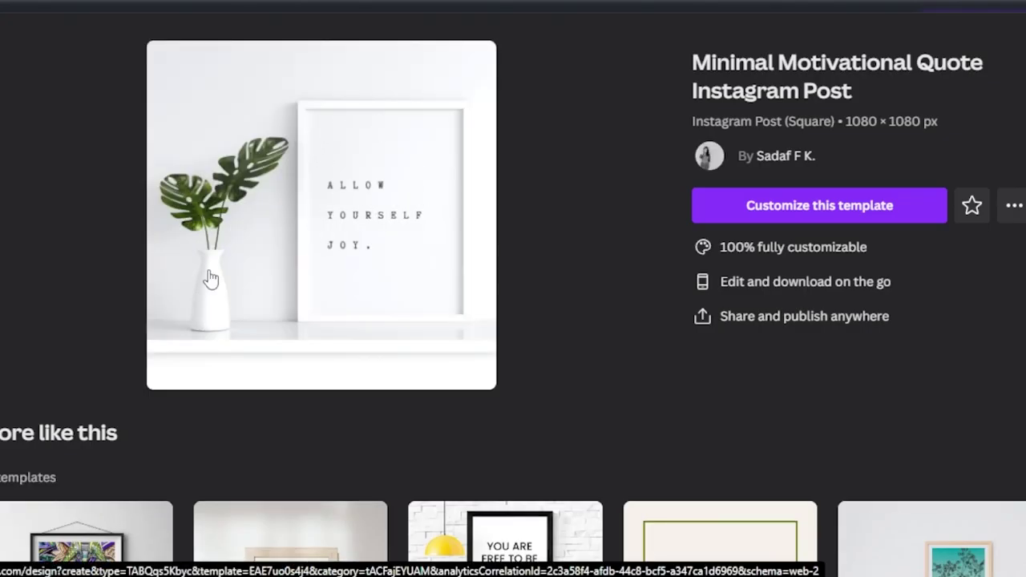
Step: Customize the Allow Yourself Joy template, inspect its photo and quote text, and show Uploads
click(802, 208)
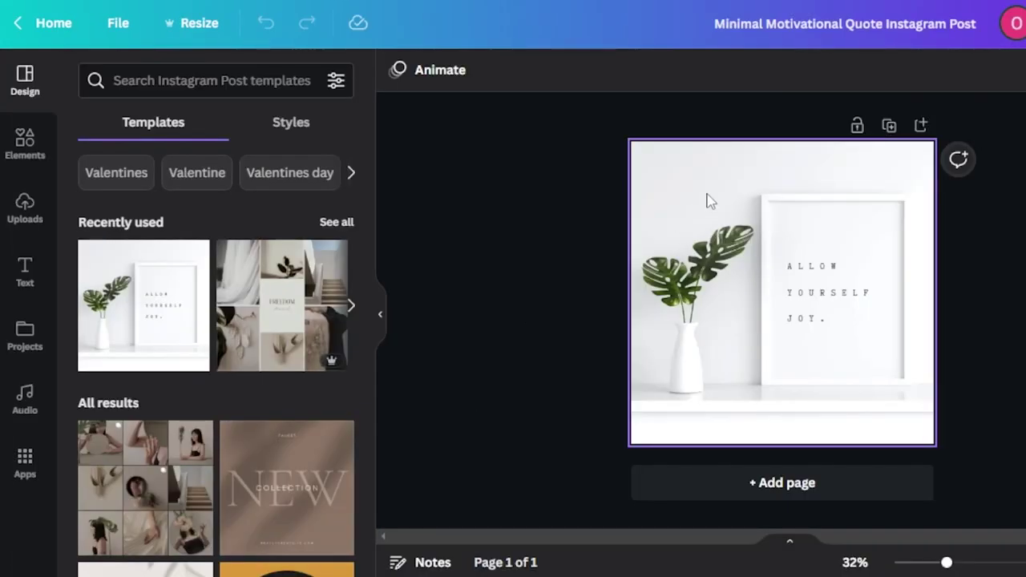
click(707, 200)
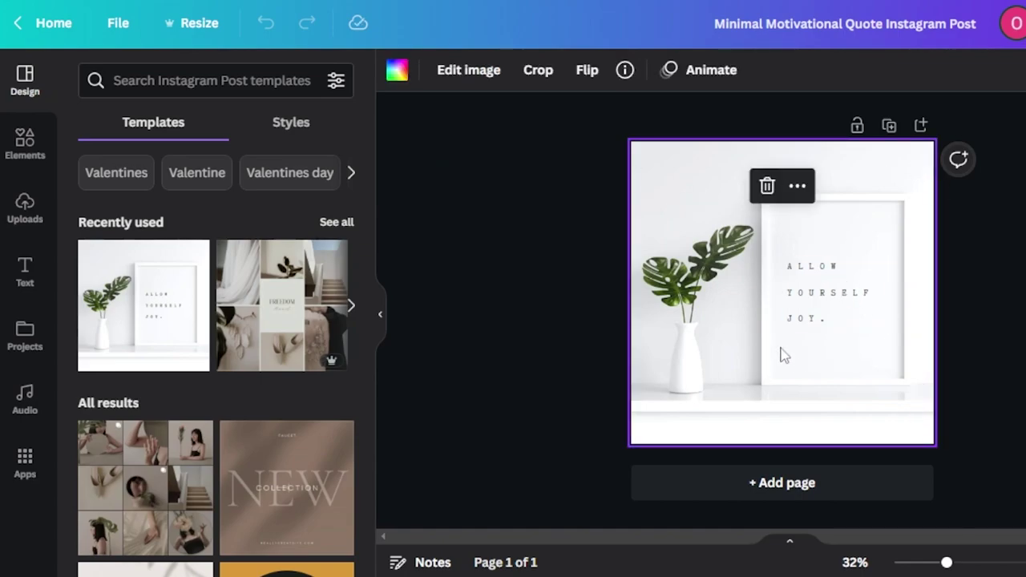
click(815, 292)
click(573, 216)
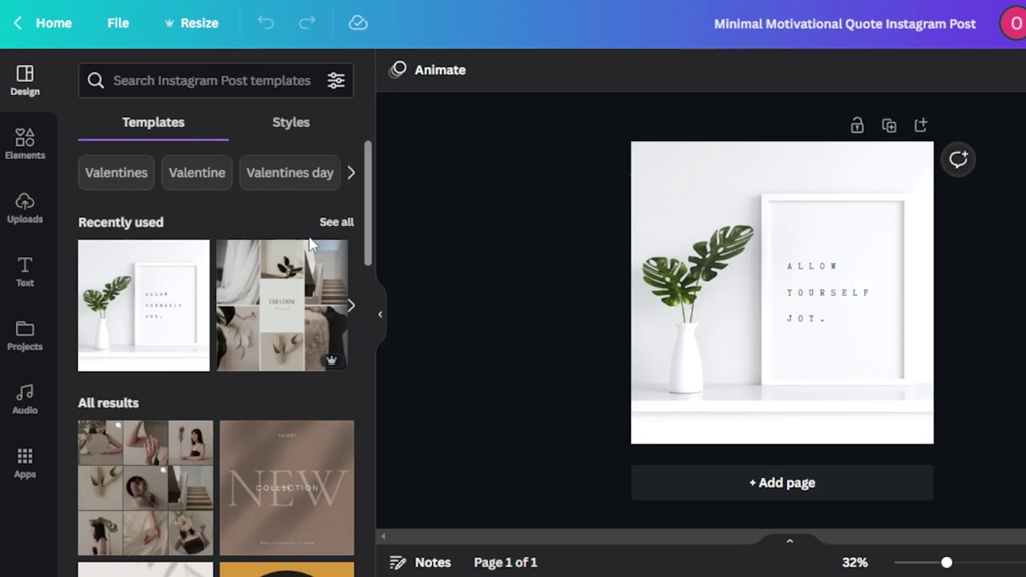
click(25, 210)
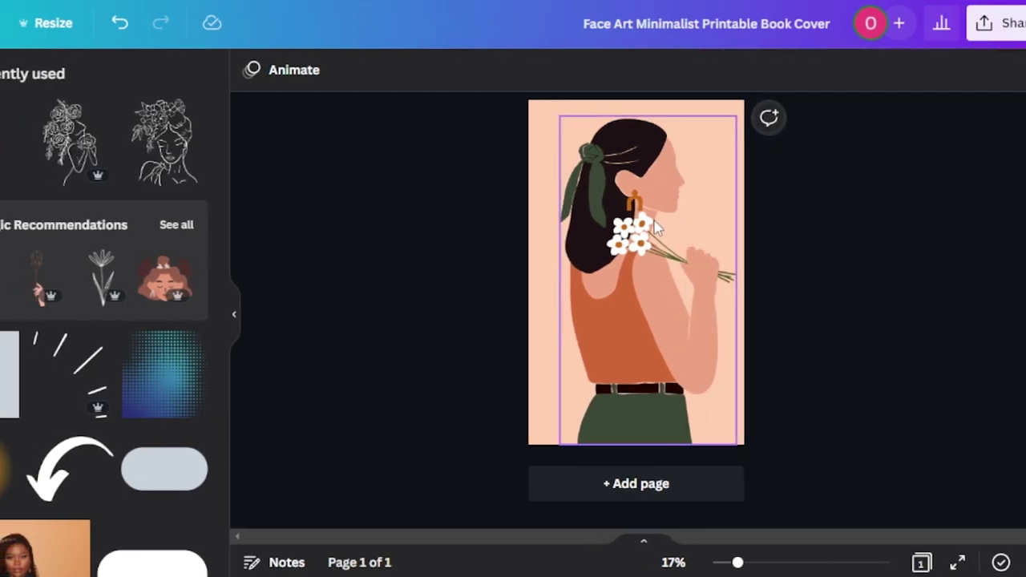
Step: Select the woman illustration and set up a PNG download of it
click(641, 228)
click(1006, 28)
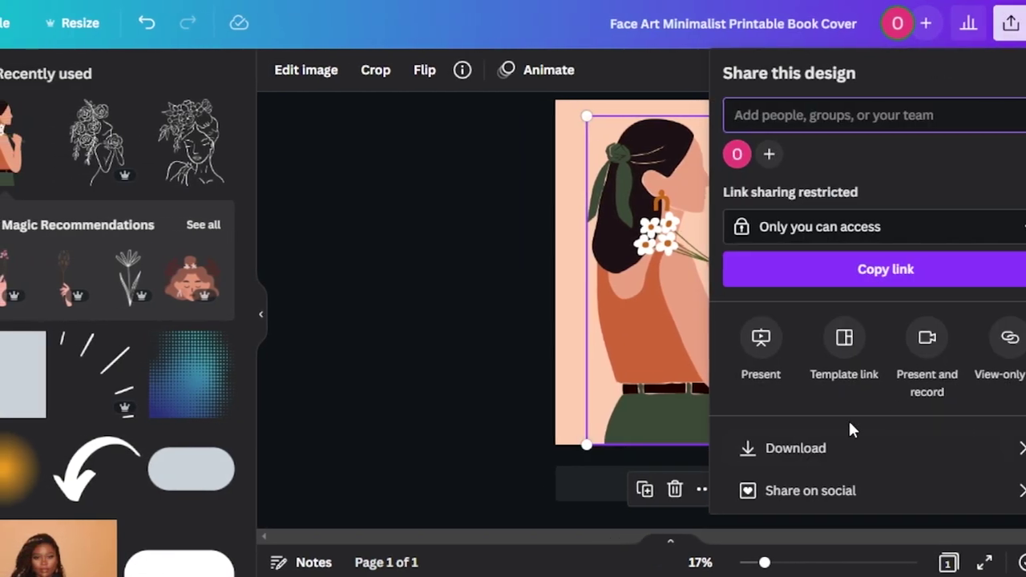
click(844, 448)
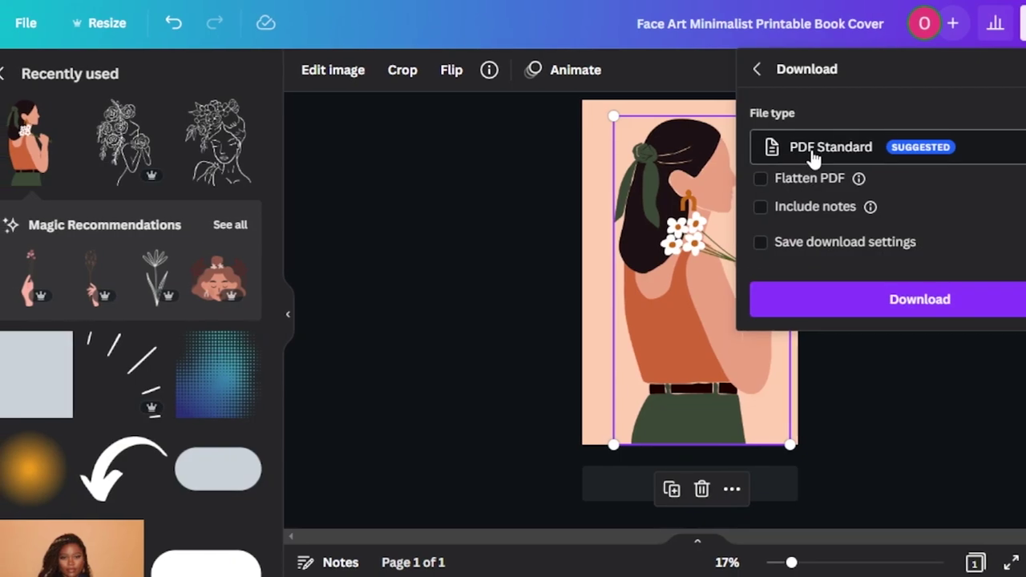
click(801, 156)
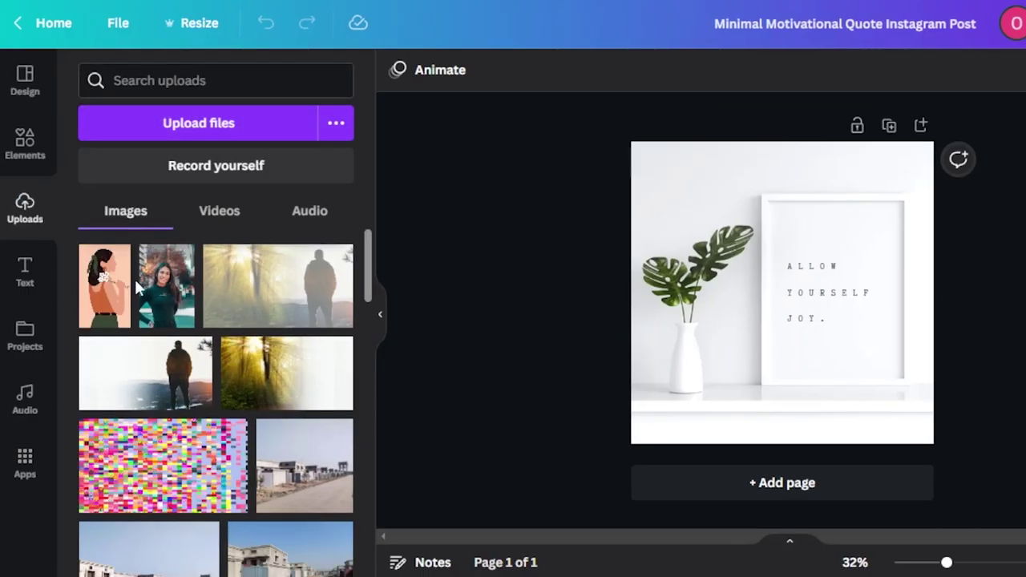
Step: Place the woman illustration on the mockup and delete the ALLOW YOURSELF JOY. text
click(101, 309)
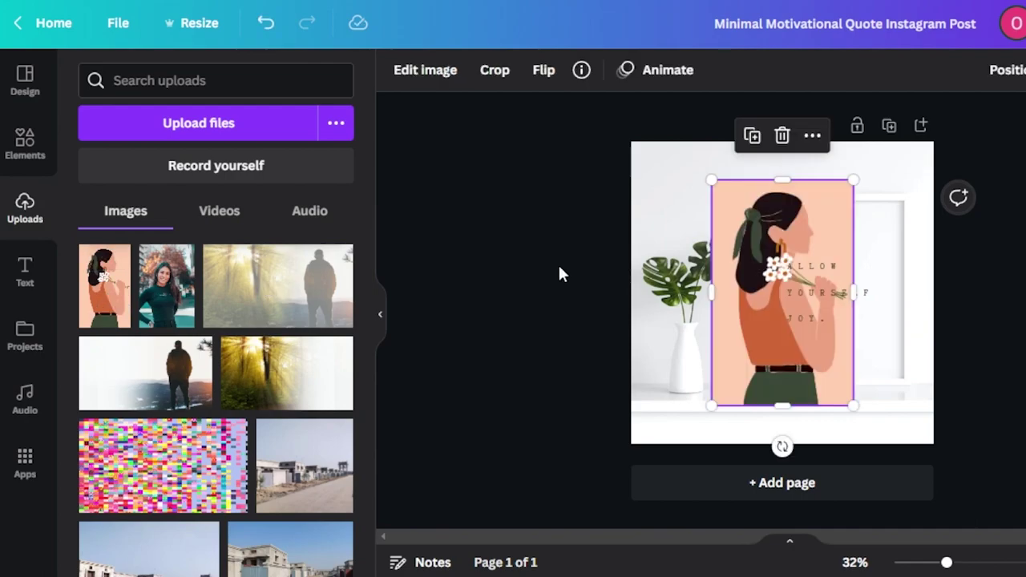
drag(731, 226, 689, 194)
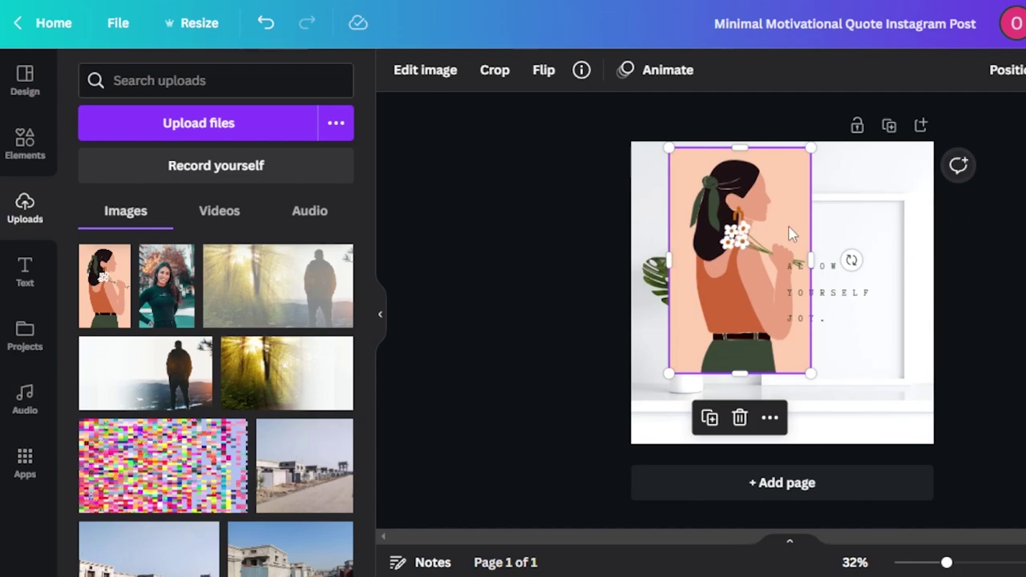
click(865, 298)
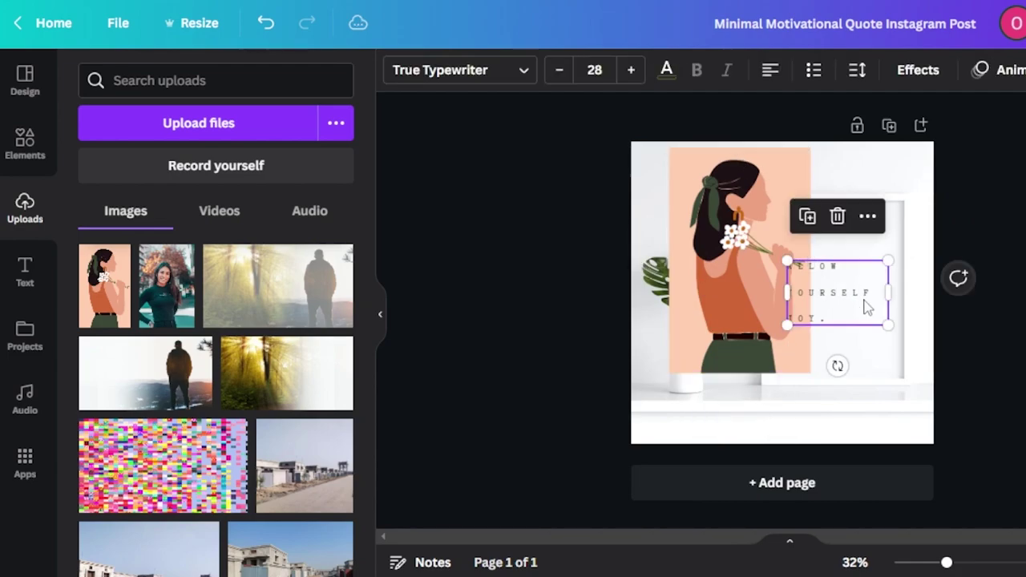
click(836, 217)
Step: Move and resize the woman illustration to fill the white picture frame
drag(792, 258, 764, 276)
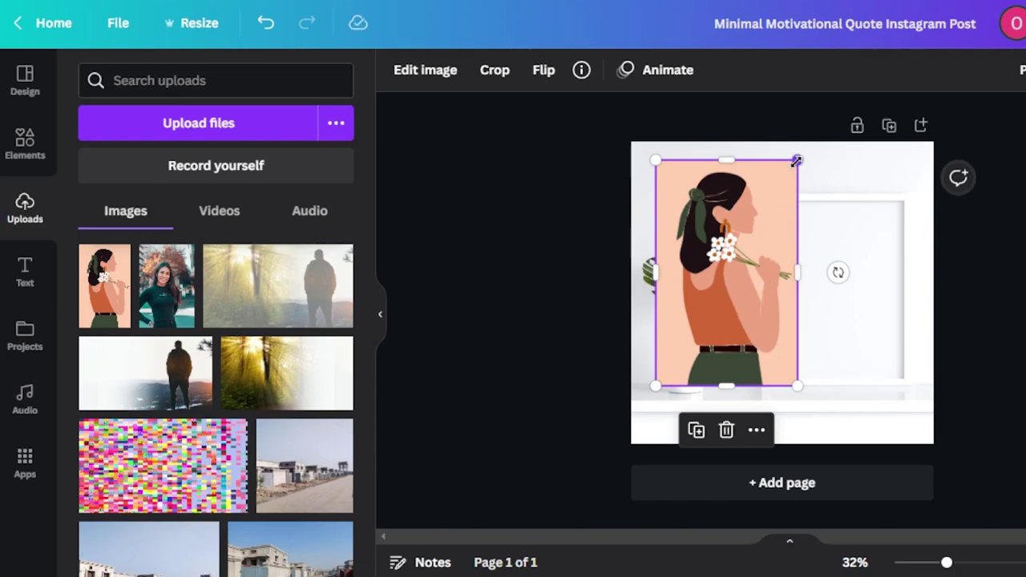
drag(766, 233, 872, 239)
drag(892, 192, 870, 232)
drag(849, 300, 872, 279)
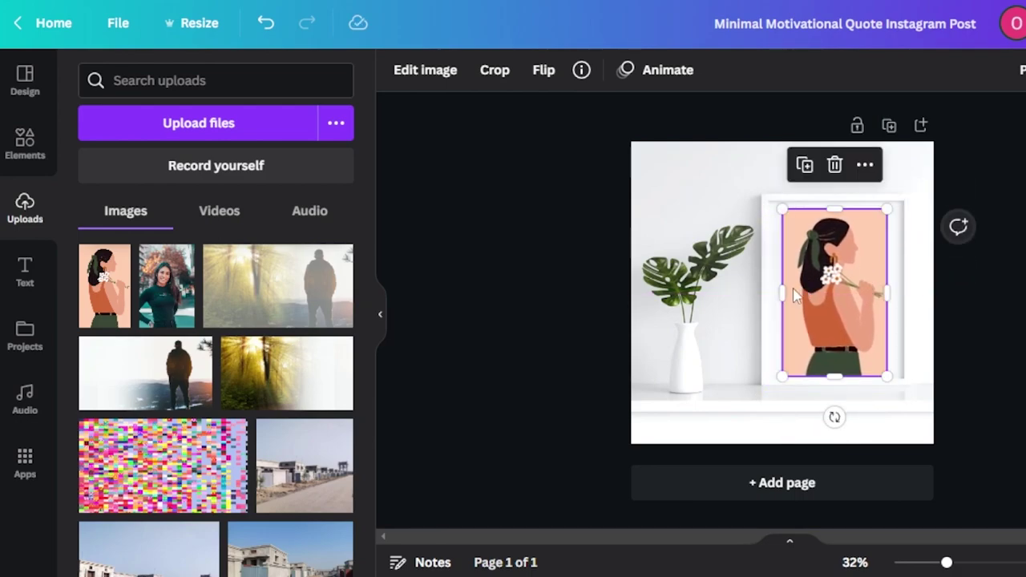
drag(776, 295, 773, 294)
drag(831, 210, 830, 203)
drag(892, 289, 898, 289)
click(986, 339)
click(873, 328)
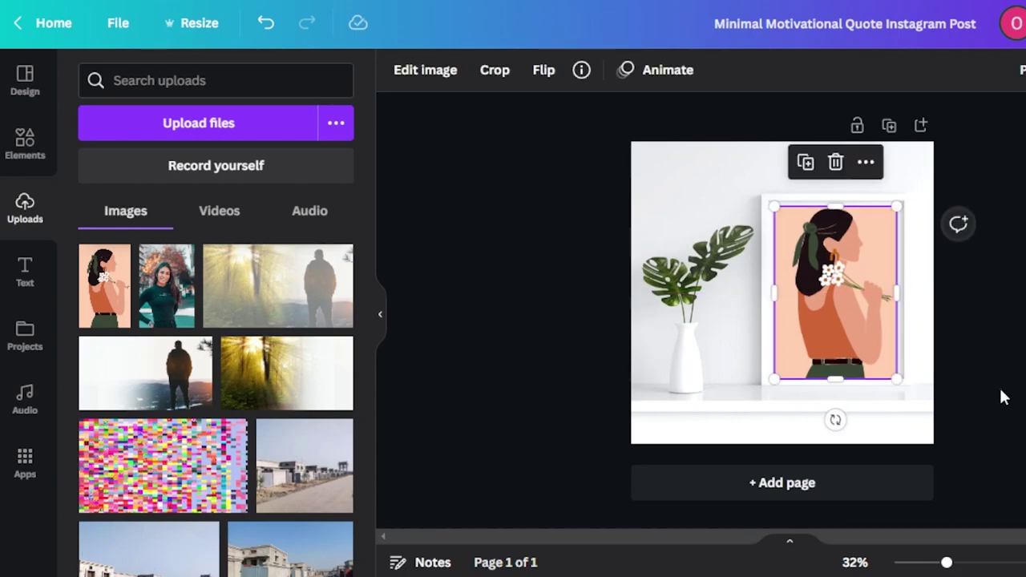
key(Escape)
click(812, 321)
click(1006, 360)
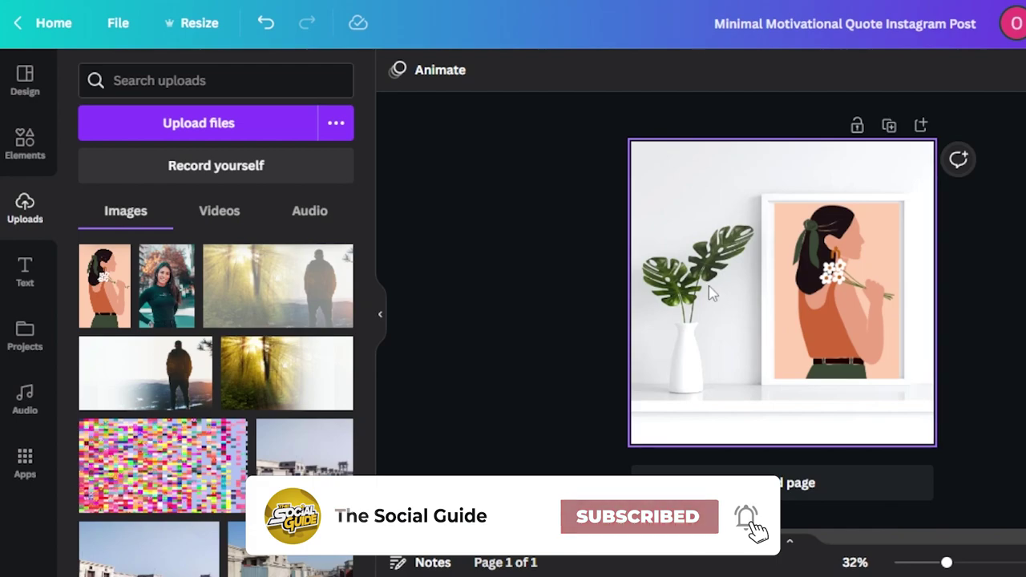
Step: Add a second page and apply a black-frame 'wall art mockup' template to it
click(786, 488)
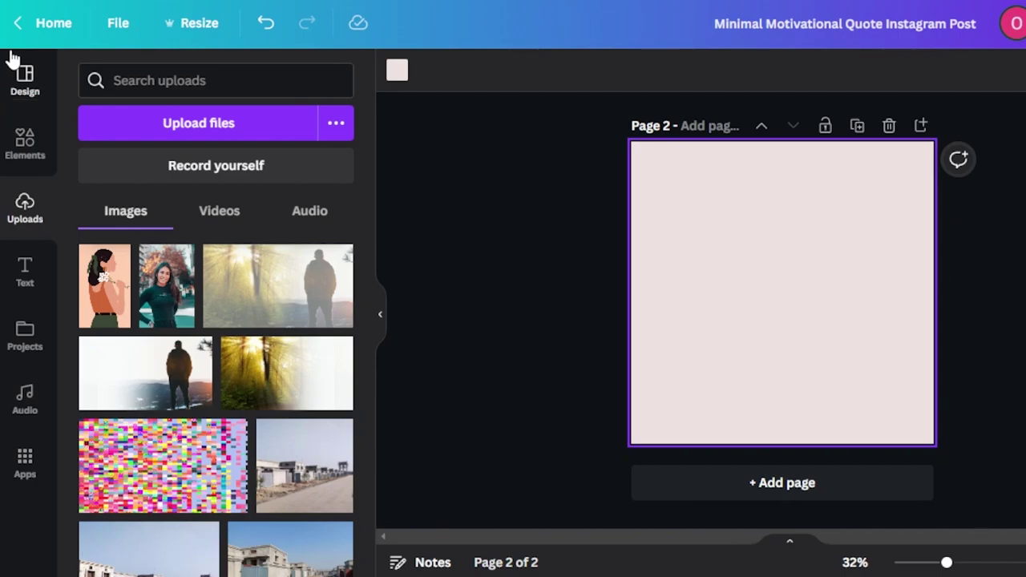
click(24, 76)
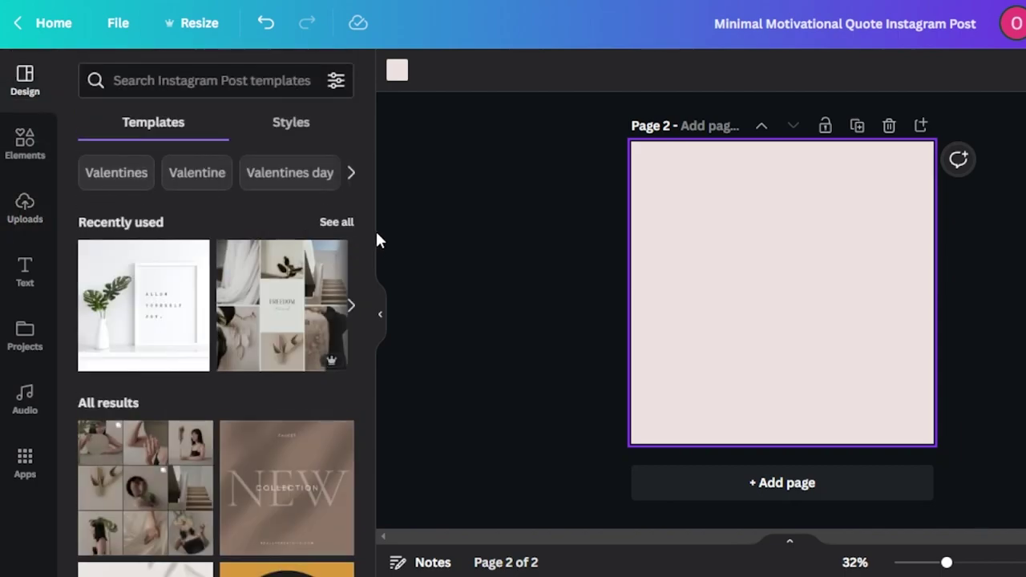
click(201, 80)
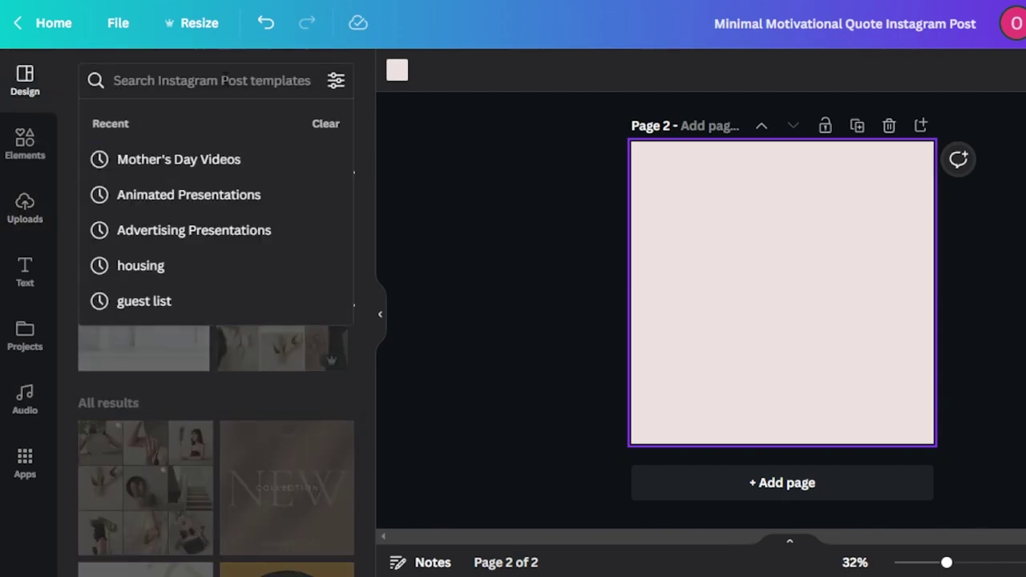
text(wall art mockup)
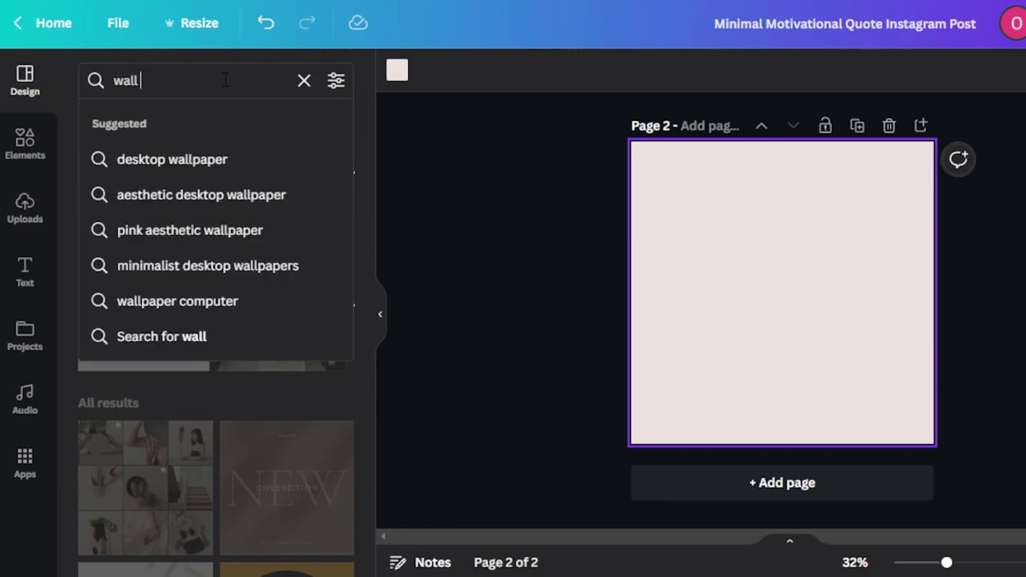
key(Return)
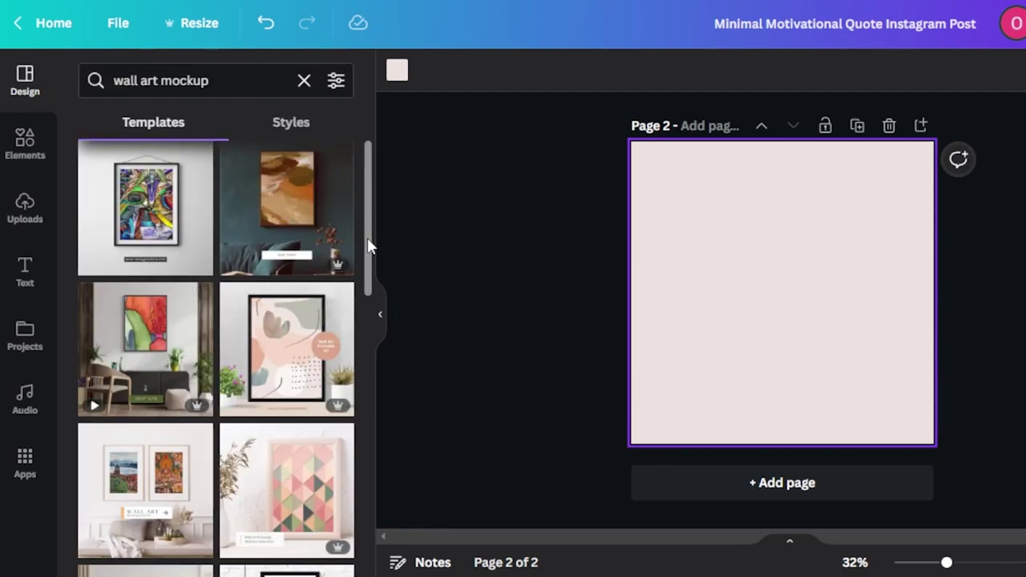
drag(367, 245, 367, 367)
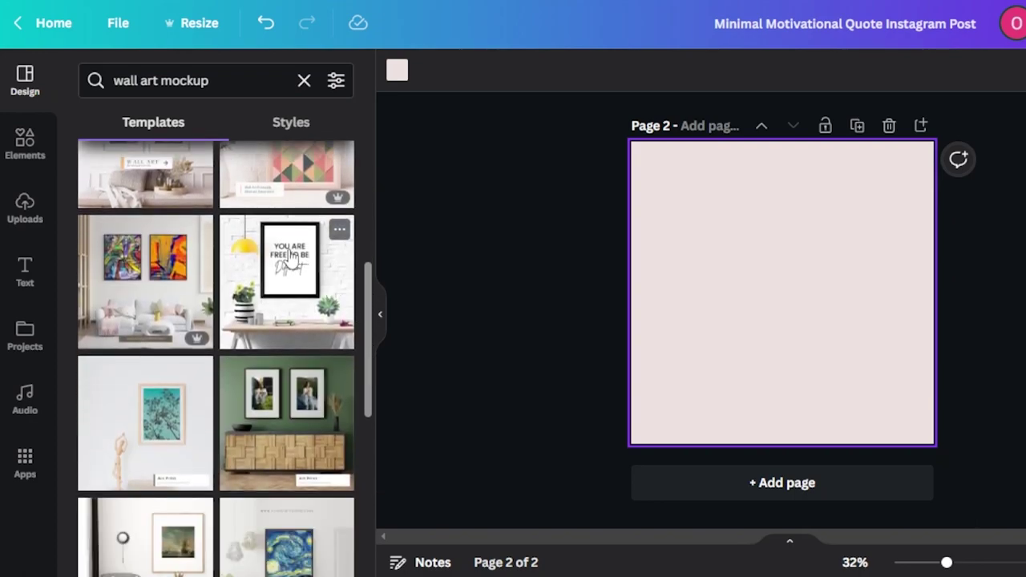
click(286, 271)
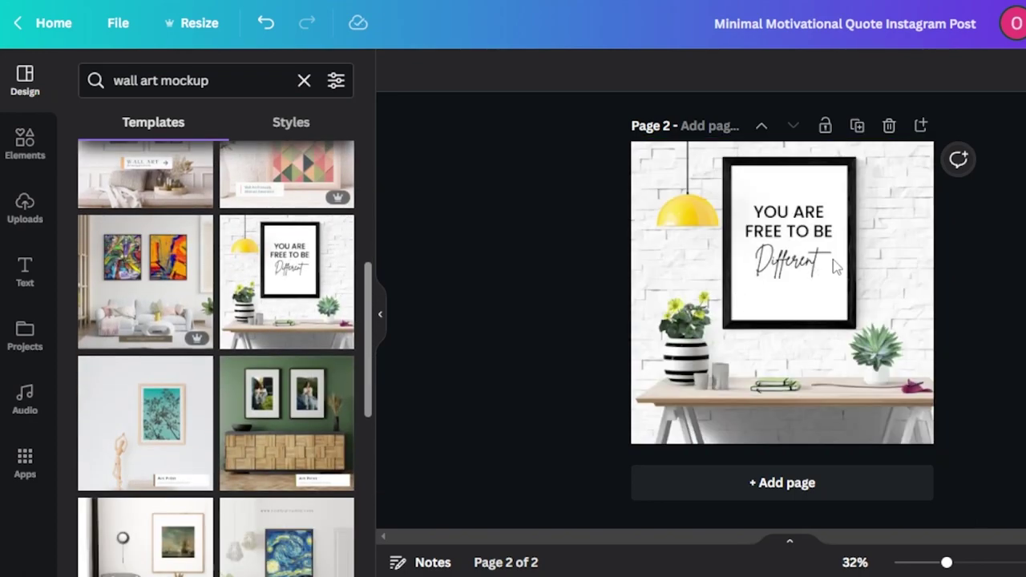
Step: Delete the 'Different' and 'YOU ARE FREE TO BE' text from the frame
click(794, 258)
click(788, 202)
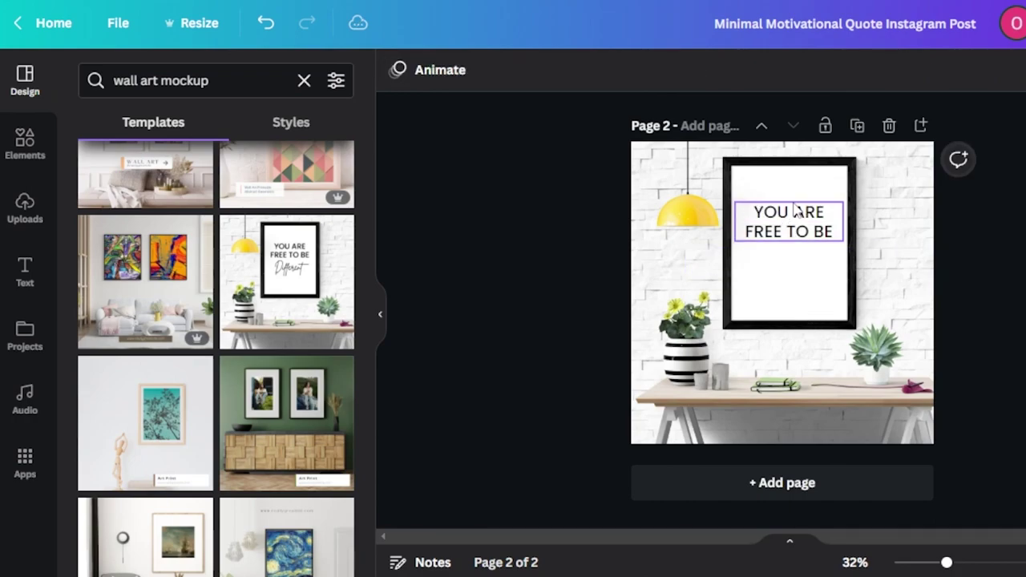
click(806, 202)
click(788, 156)
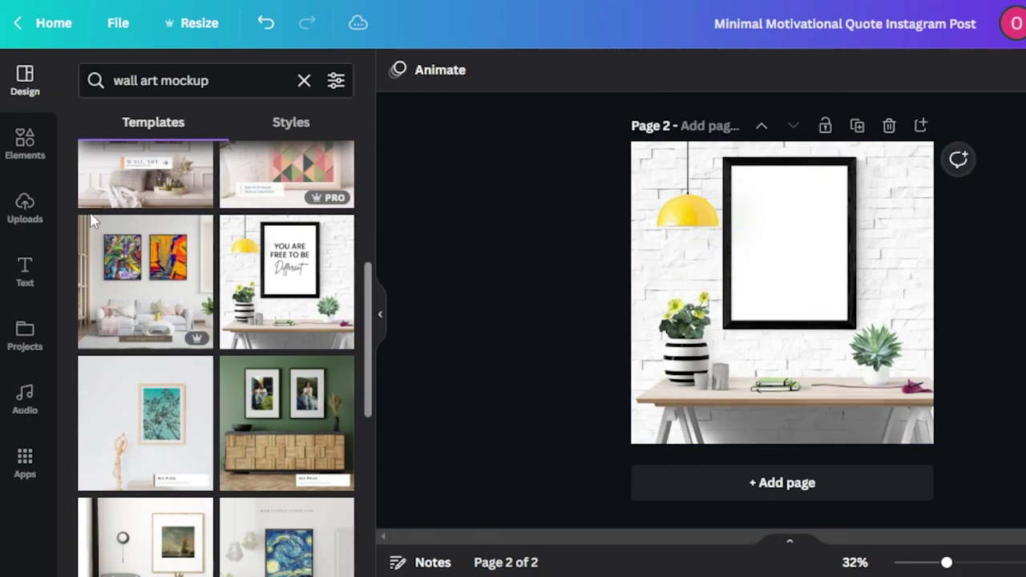
Step: Add the woman illustration from Uploads and enlarge it to fill the black frame
click(30, 138)
click(26, 206)
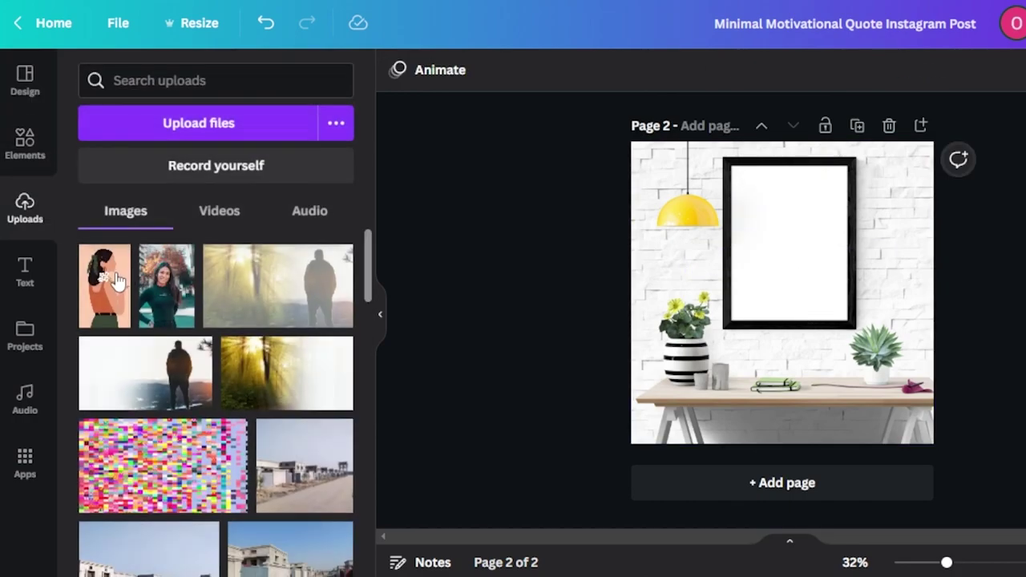
click(107, 297)
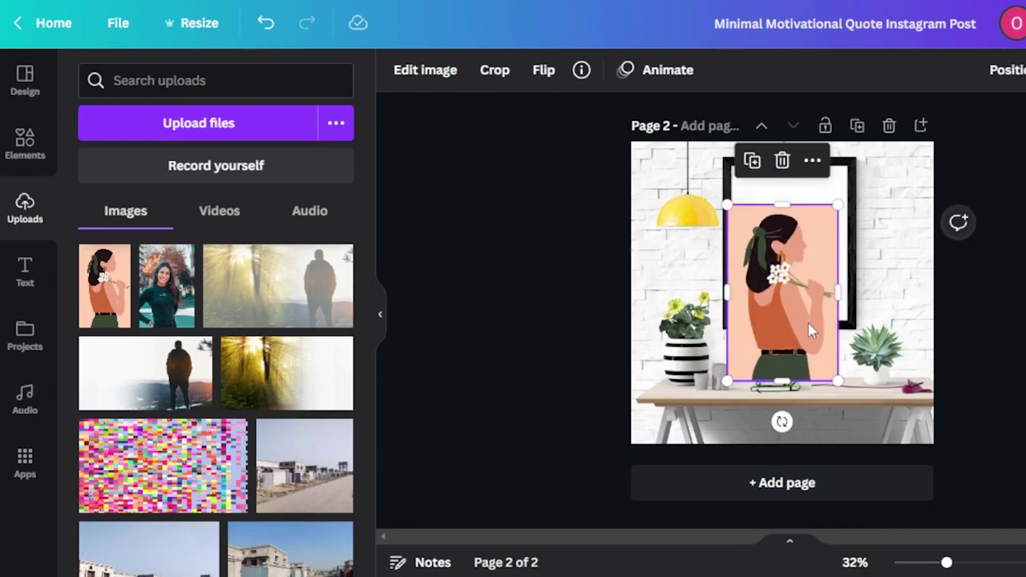
drag(811, 330, 818, 290)
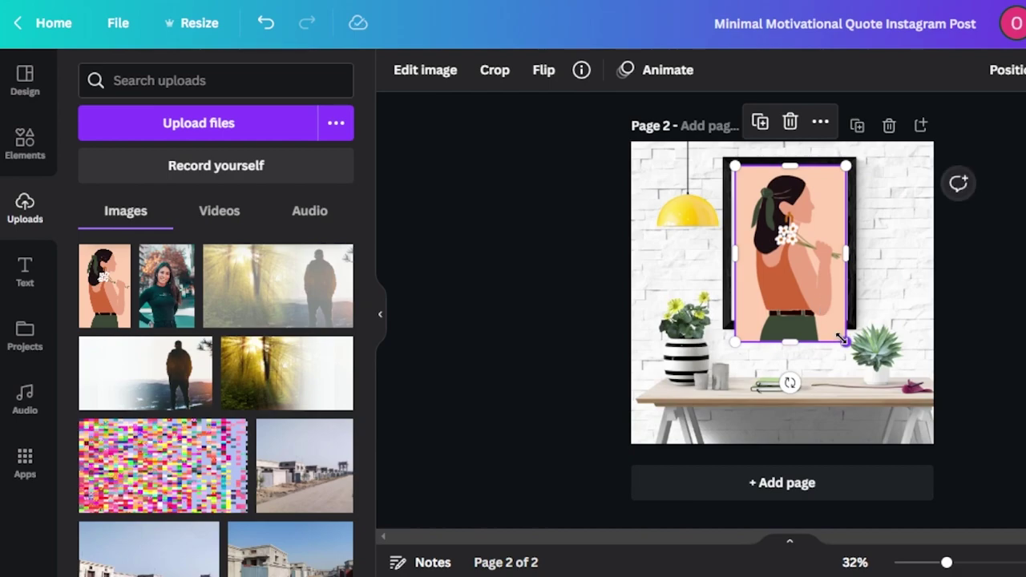
mouse_move(842, 339)
mouse_down()
mouse_move(840, 325)
mouse_move(847, 330)
mouse_up()
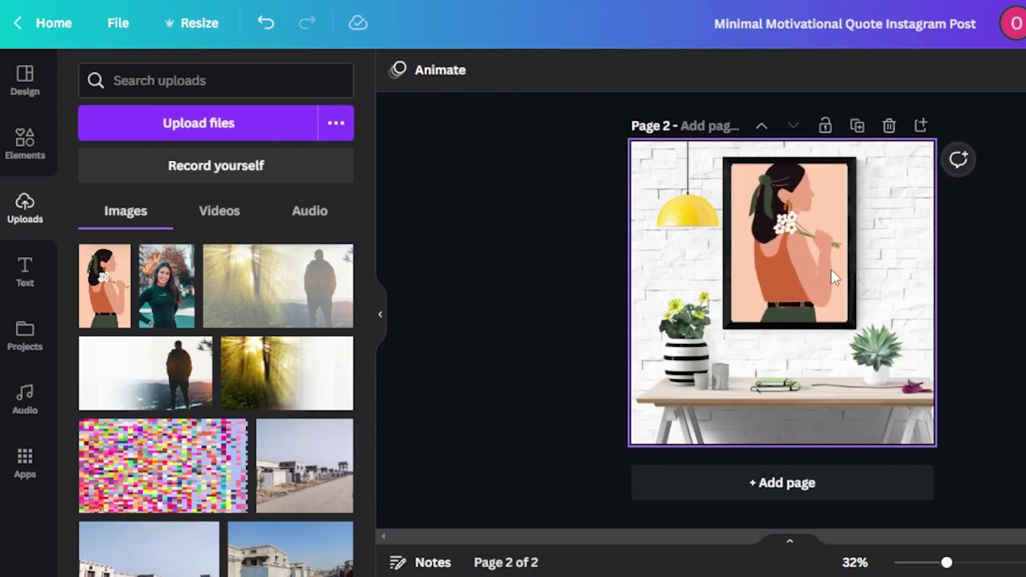
scroll(782, 310, up, 4)
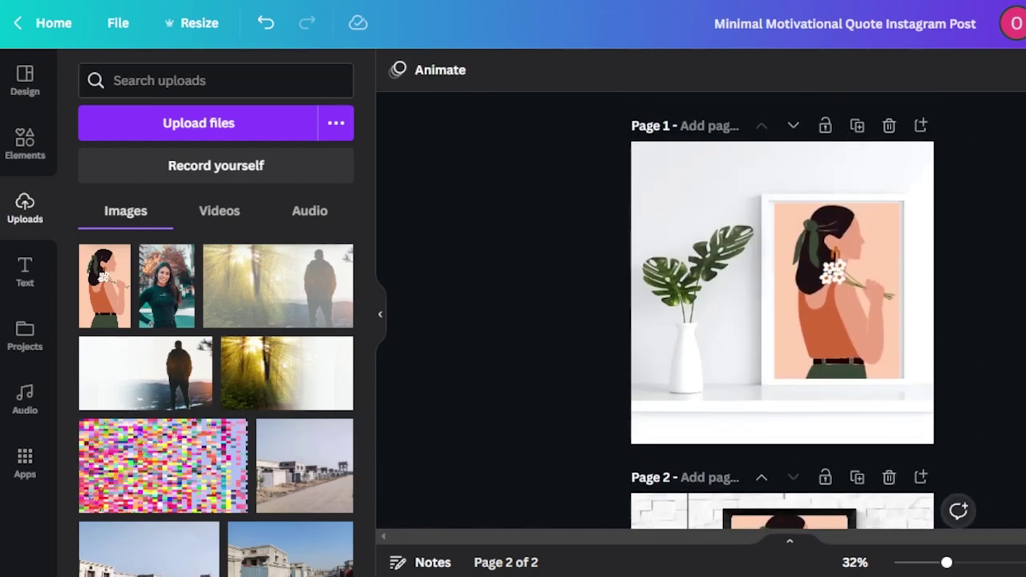
scroll(783, 309, down, 3)
scroll(821, 303, up, 3)
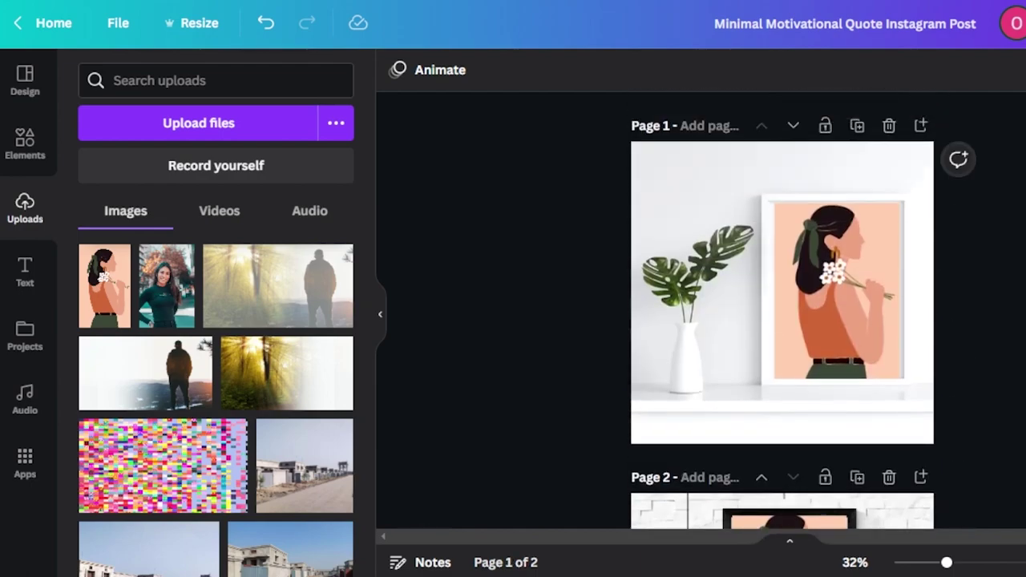
scroll(820, 303, down, 4)
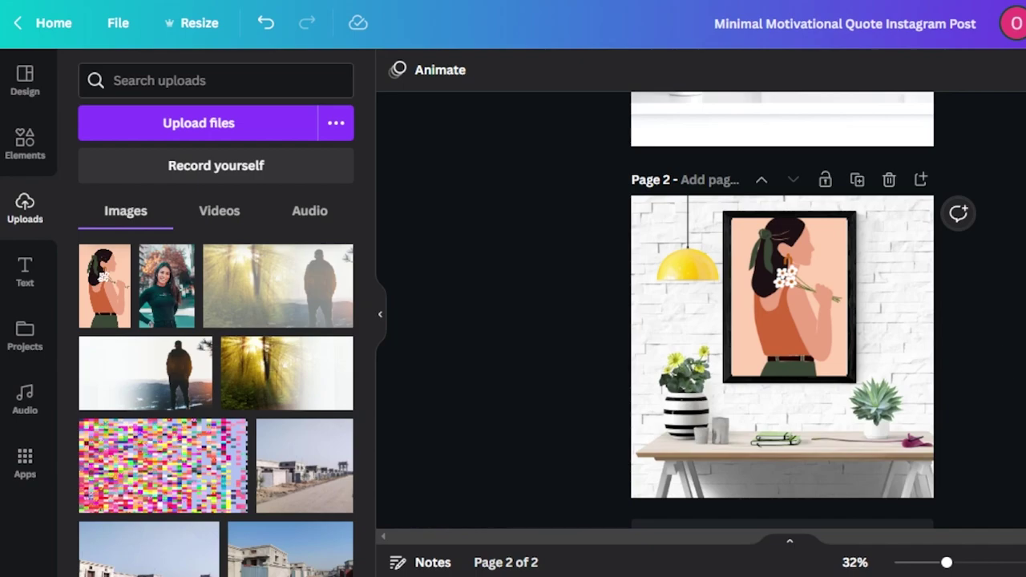
click(982, 23)
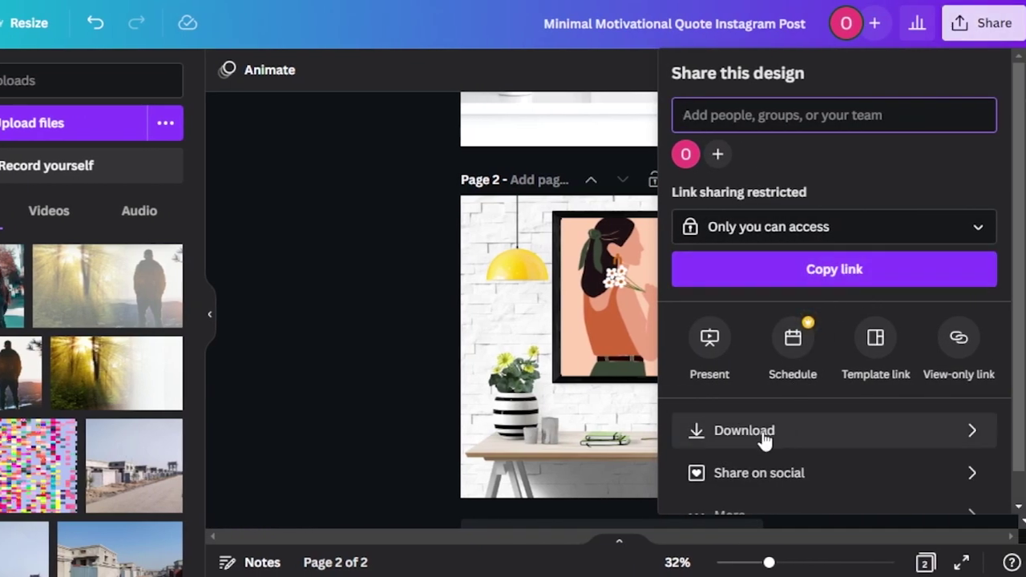
Step: Download only page 1 of the design as a PNG
click(762, 433)
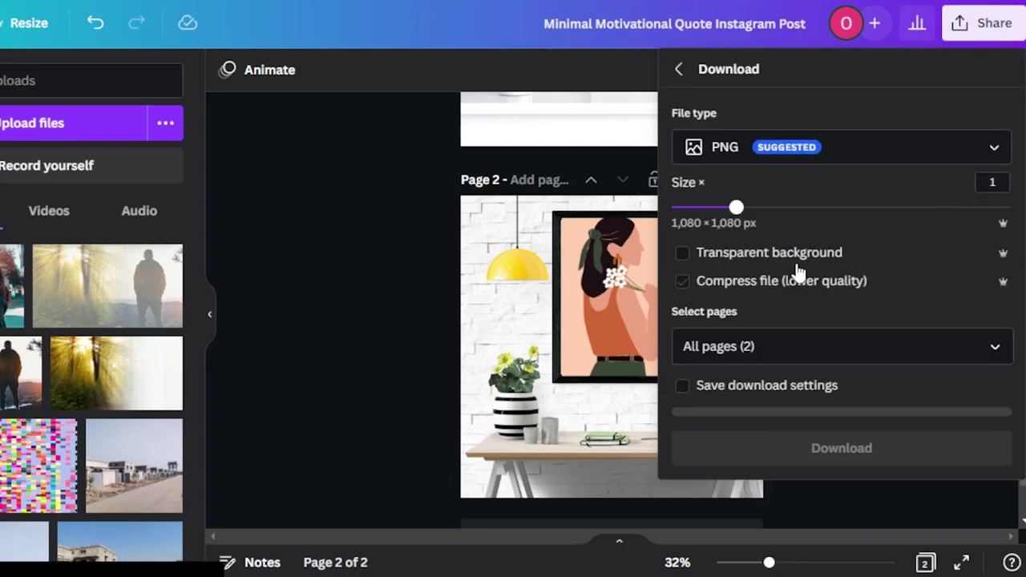
click(727, 354)
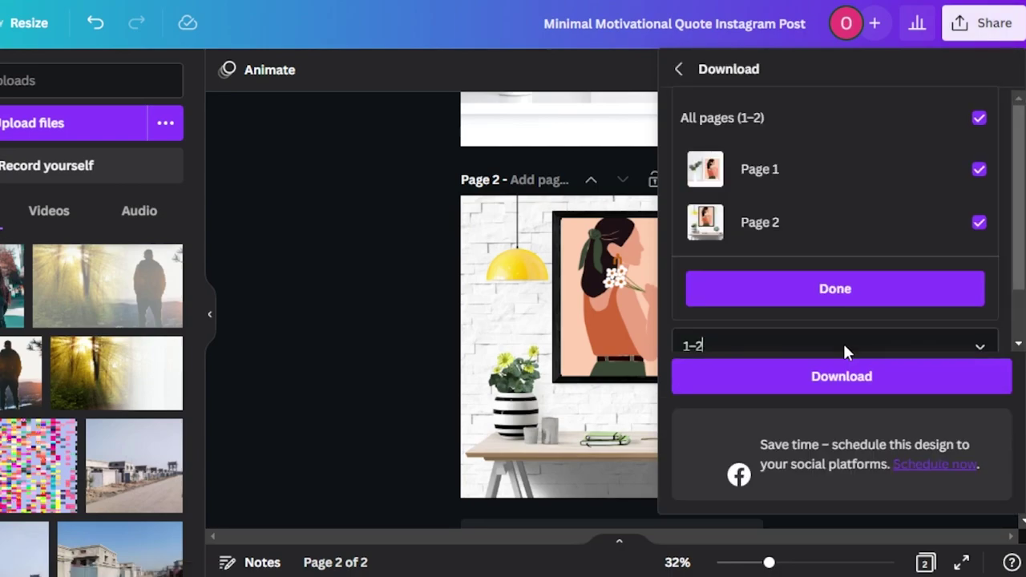
key(BackSpace)
key(BackSpace)
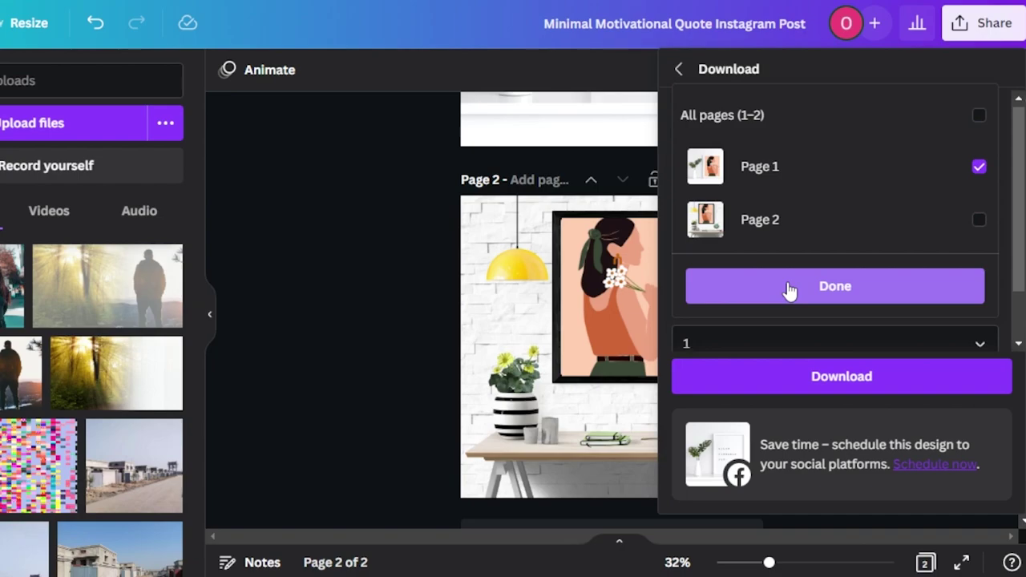
click(789, 290)
click(797, 379)
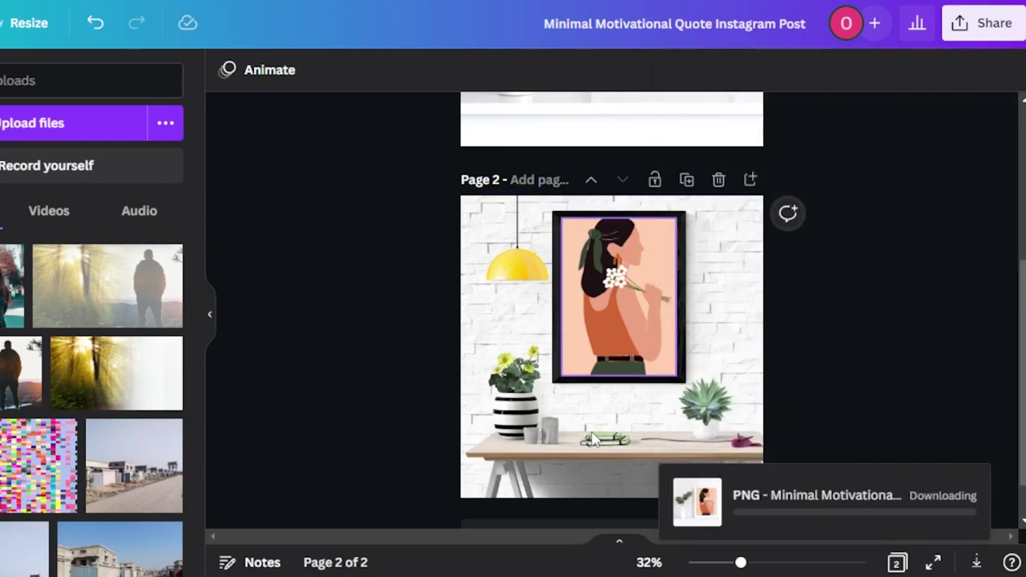
Step: Download page 2, the current page, as a PNG
click(984, 31)
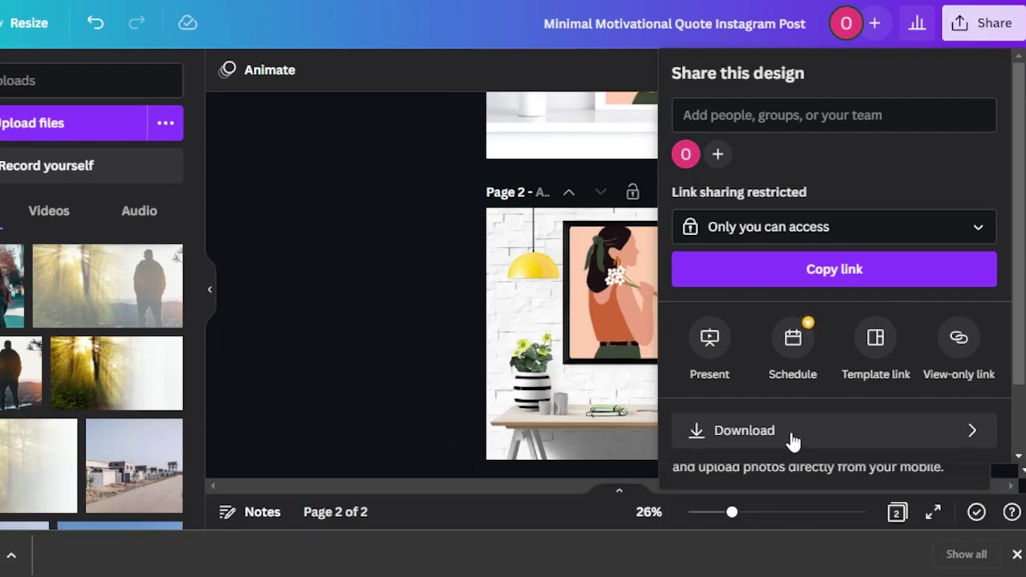
click(792, 433)
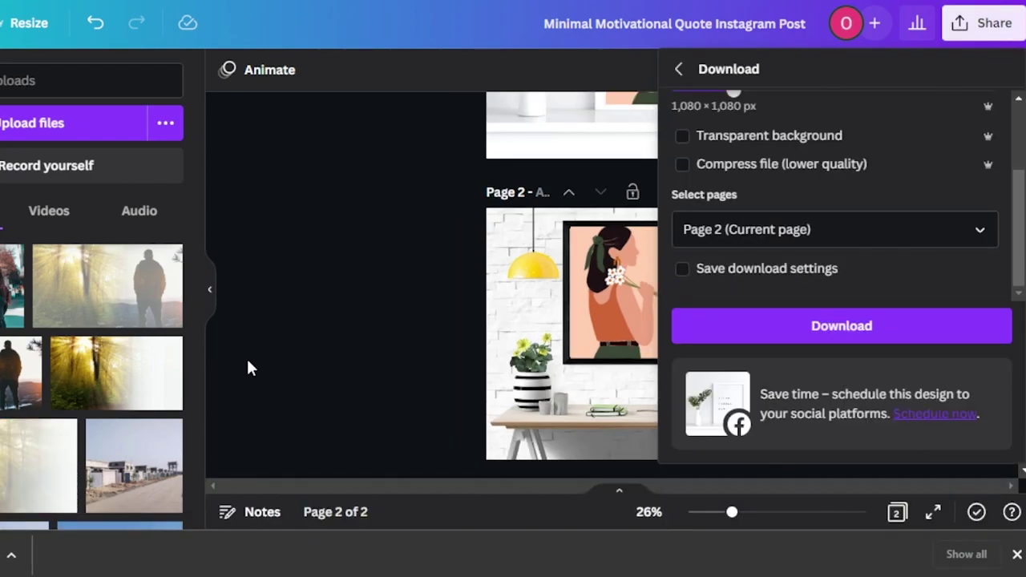
click(808, 328)
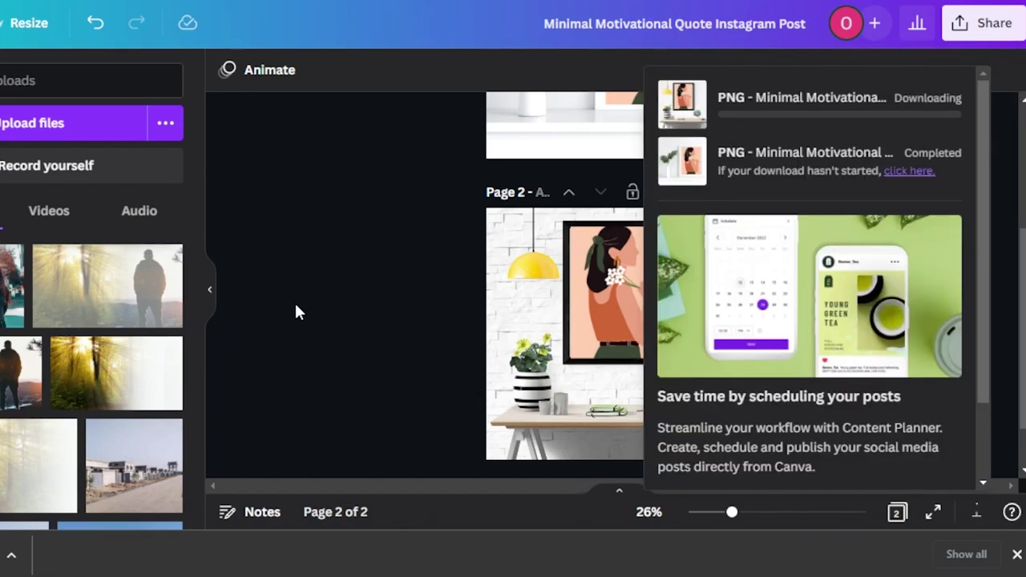
click(335, 409)
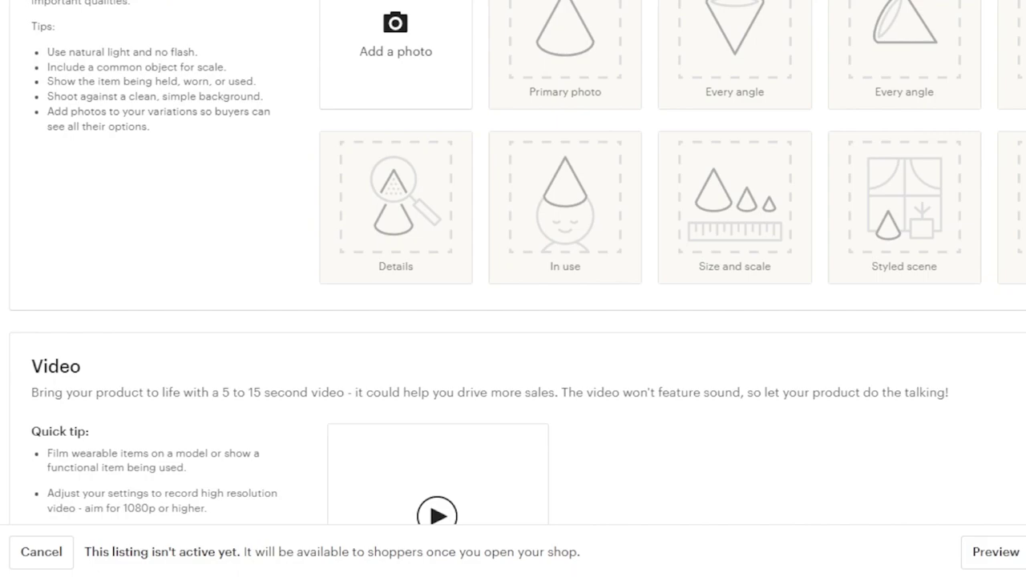
Step: Upload the two mockup PNGs through Add a photo in the Etsy listing's Photos section
scroll(513, 264, up, 5)
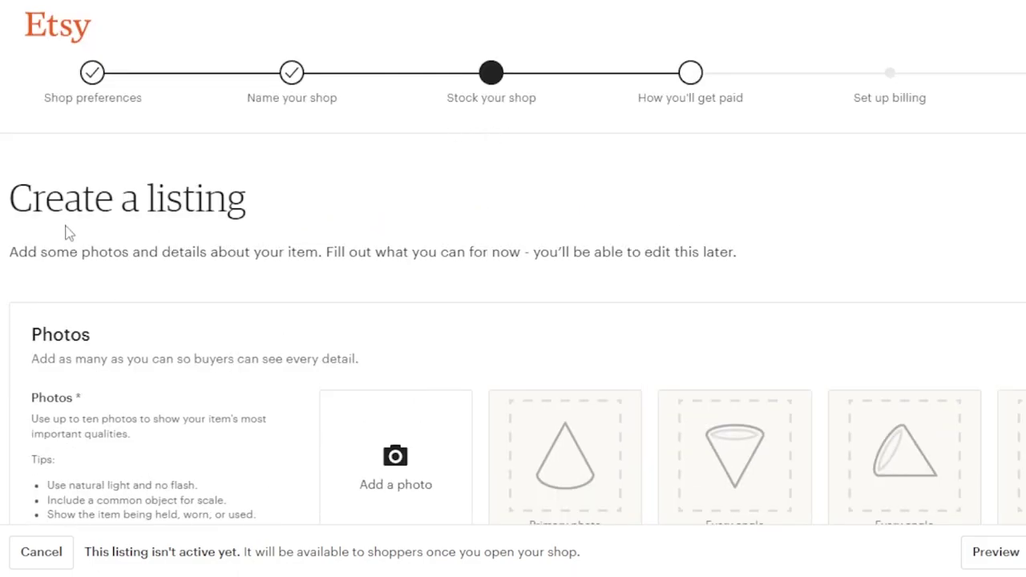
scroll(513, 264, down, 1)
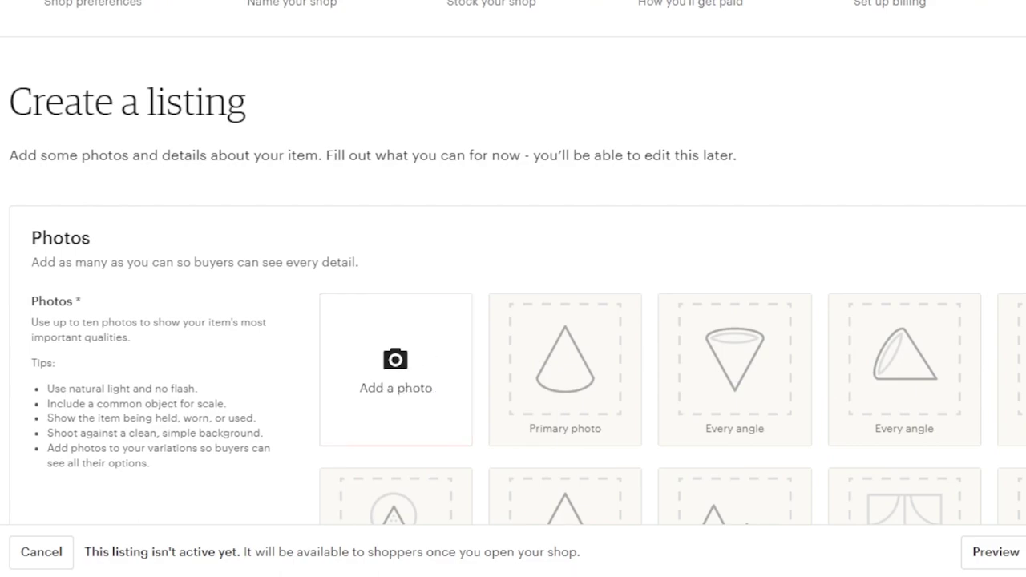
scroll(512, 321, down, 1)
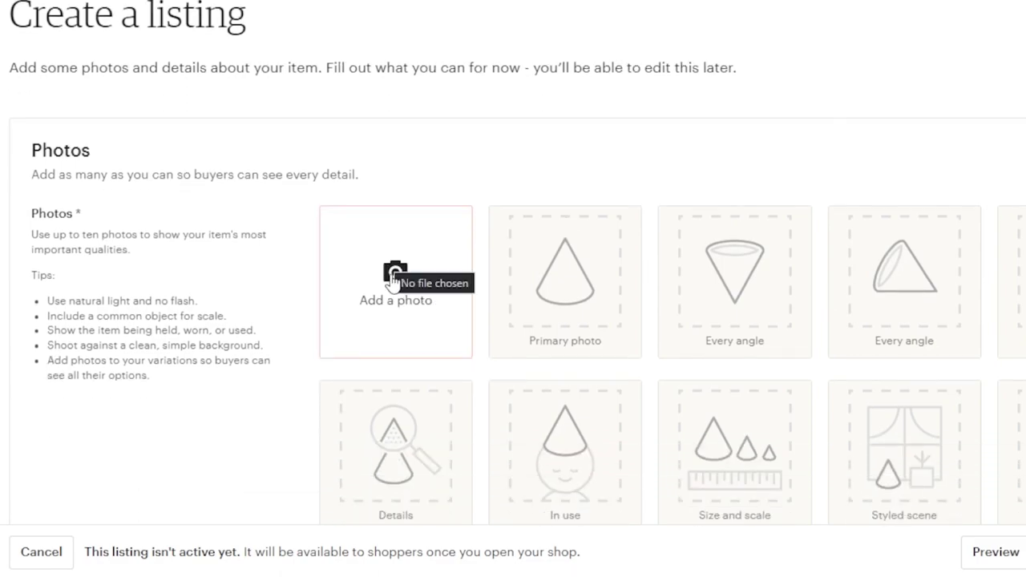
click(394, 277)
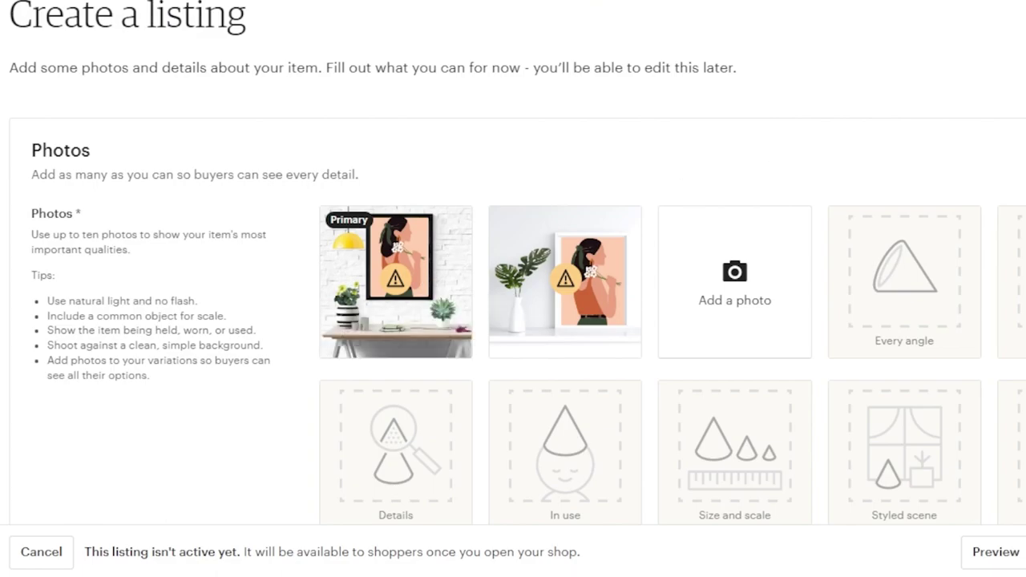
scroll(513, 320, down, 1)
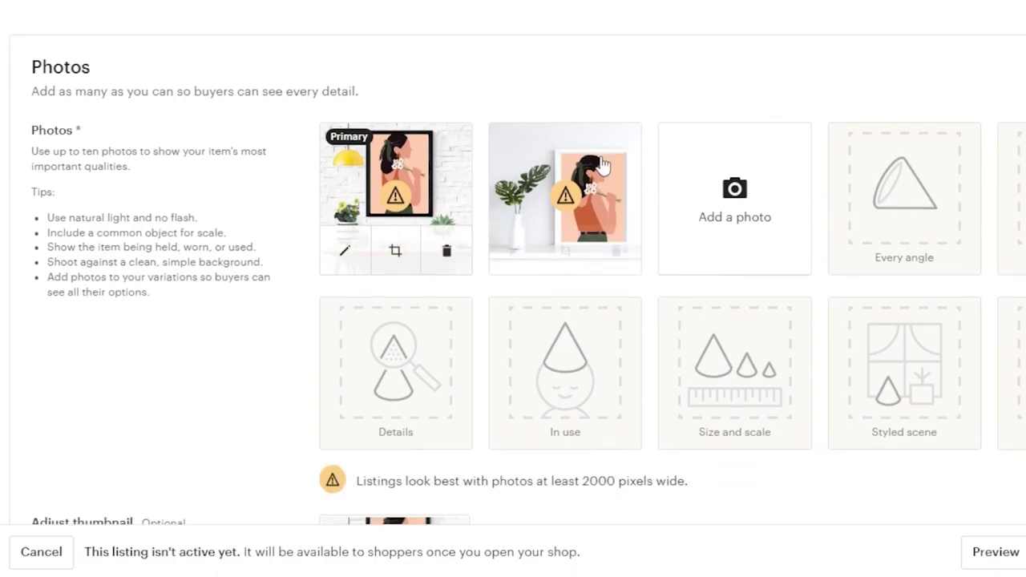
scroll(904, 128, down, 6)
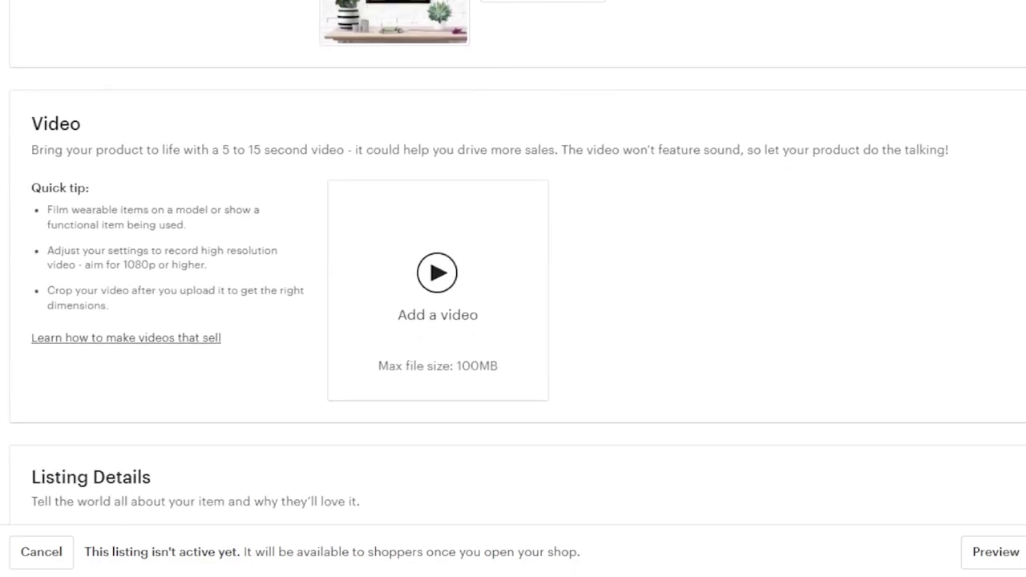
scroll(904, 128, down, 5)
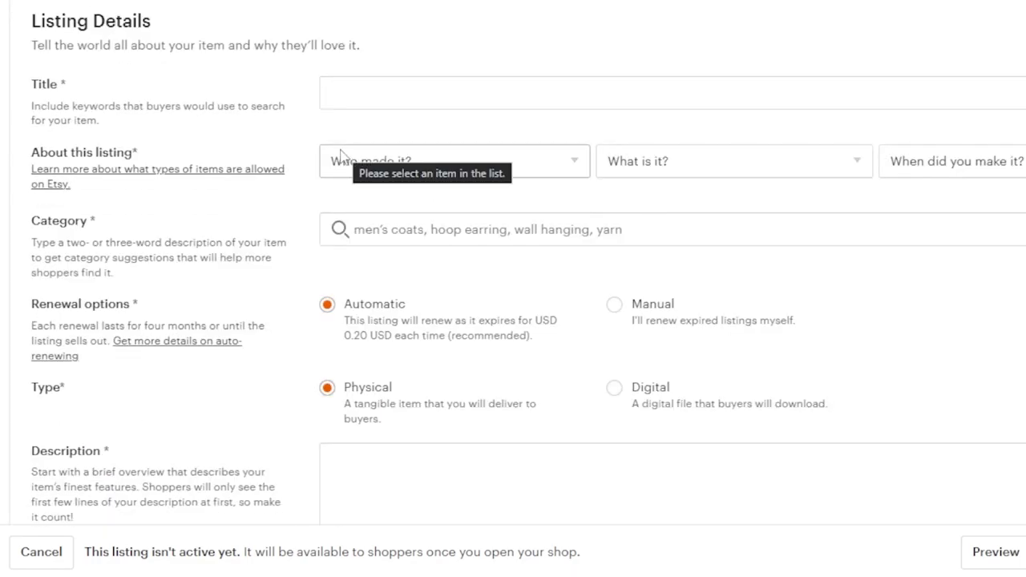
scroll(512, 286, down, 10)
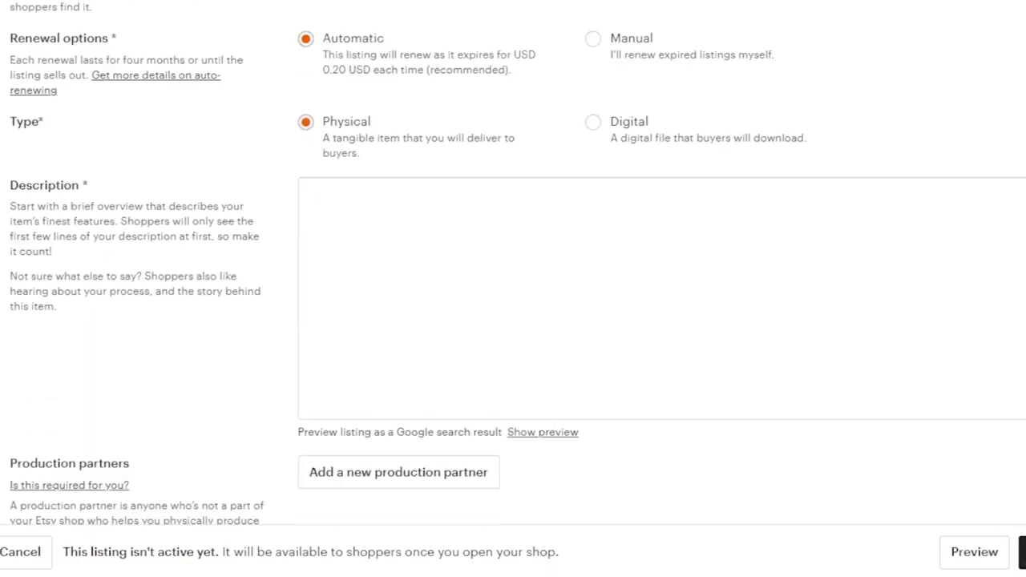
scroll(513, 285, down, 6)
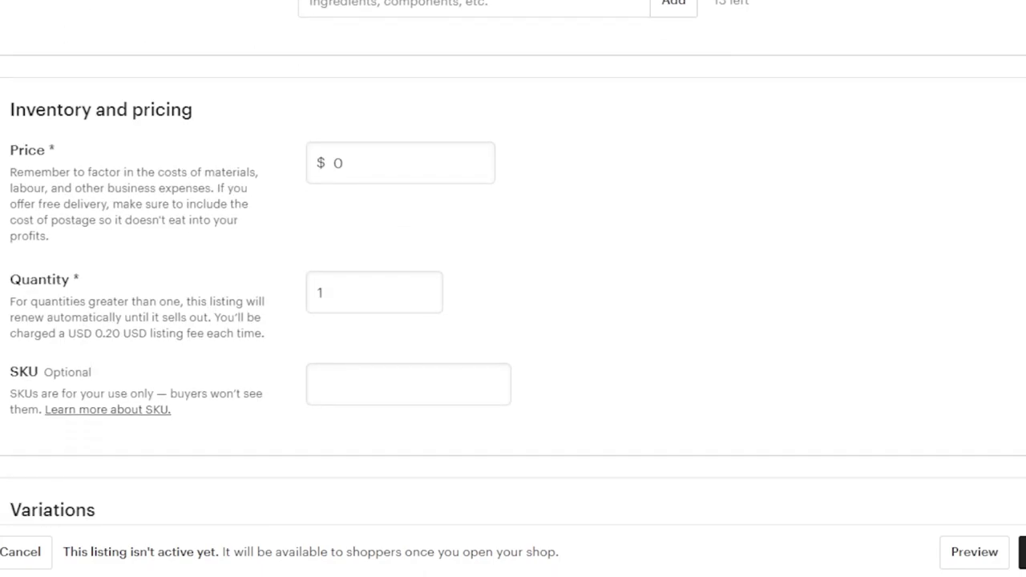
scroll(513, 286, down, 5)
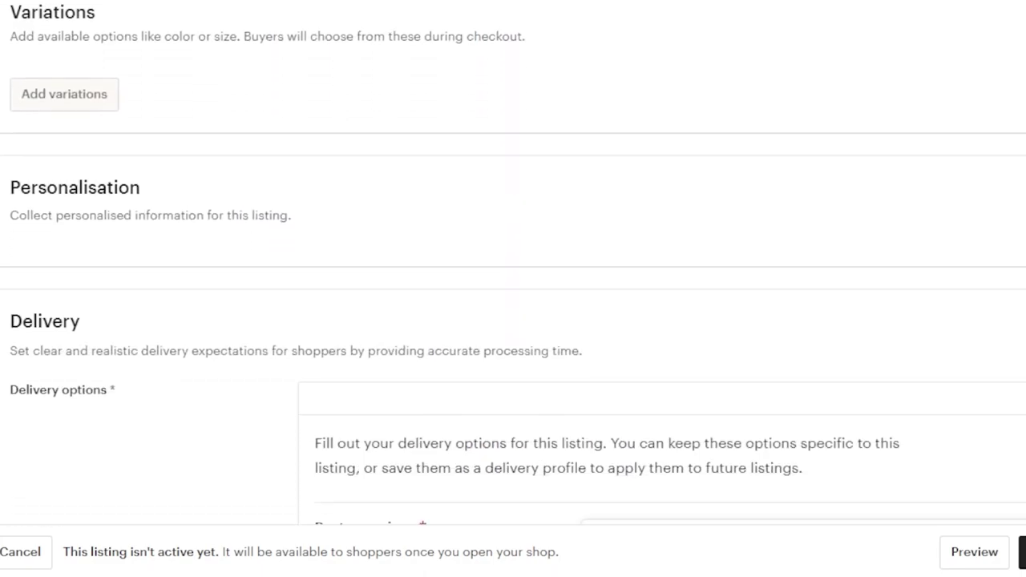
scroll(513, 285, down, 2)
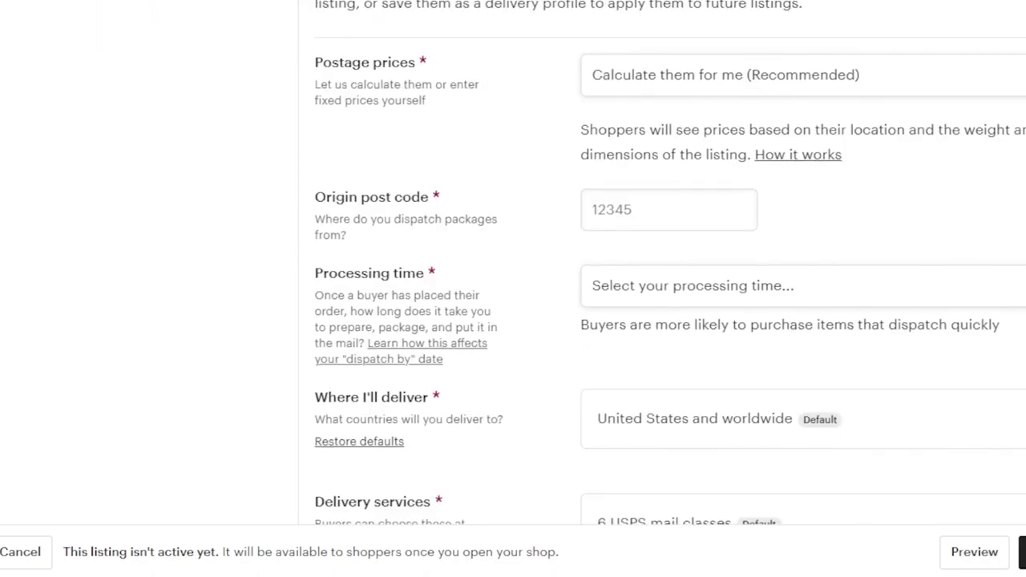
scroll(513, 286, up, 20)
scroll(513, 285, up, 3)
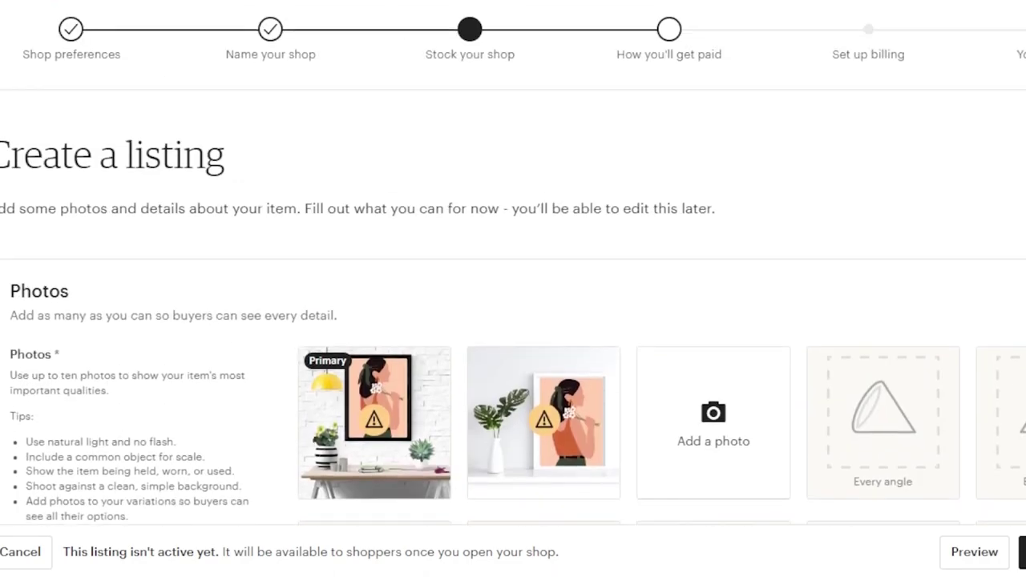
scroll(622, 188, down, 2)
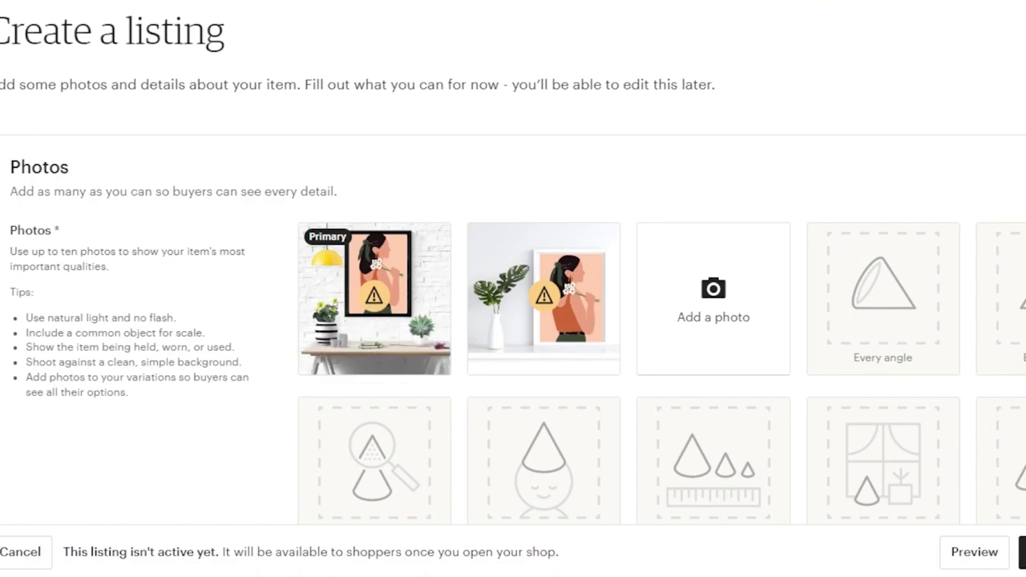
scroll(513, 321, down, 2)
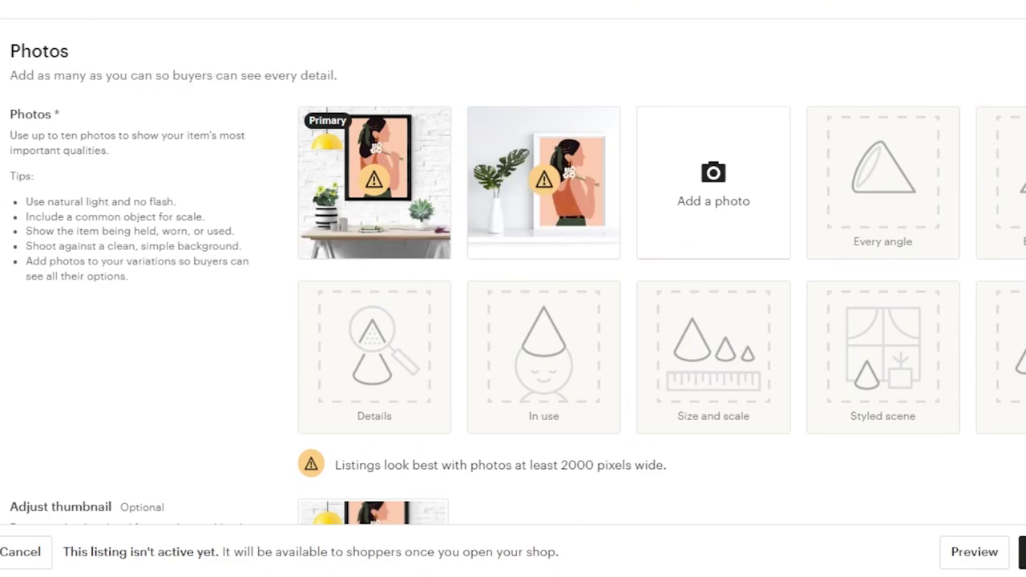
scroll(513, 273, down, 5)
scroll(513, 272, up, 2)
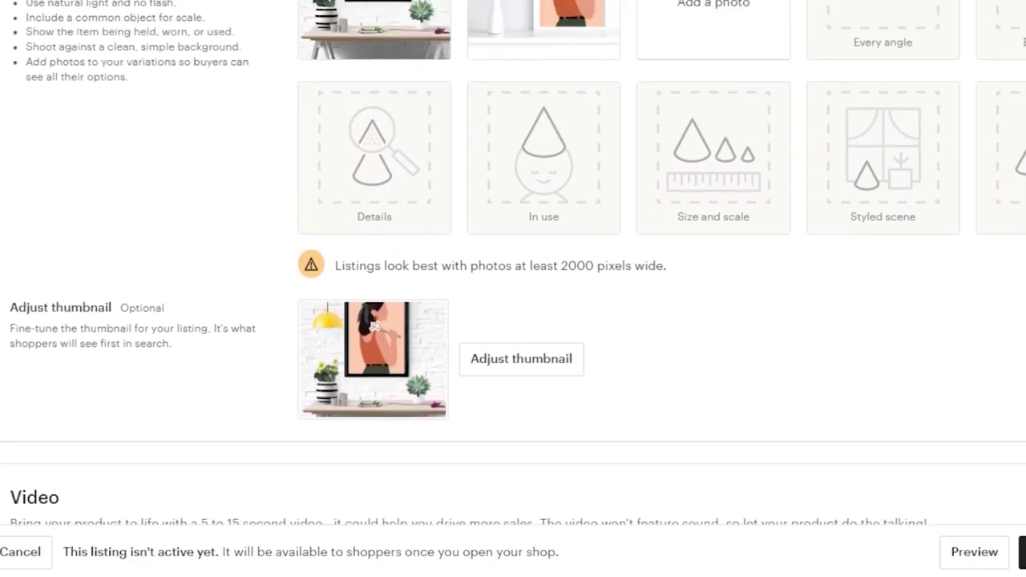
scroll(865, 110, up, 3)
scroll(865, 111, down, 5)
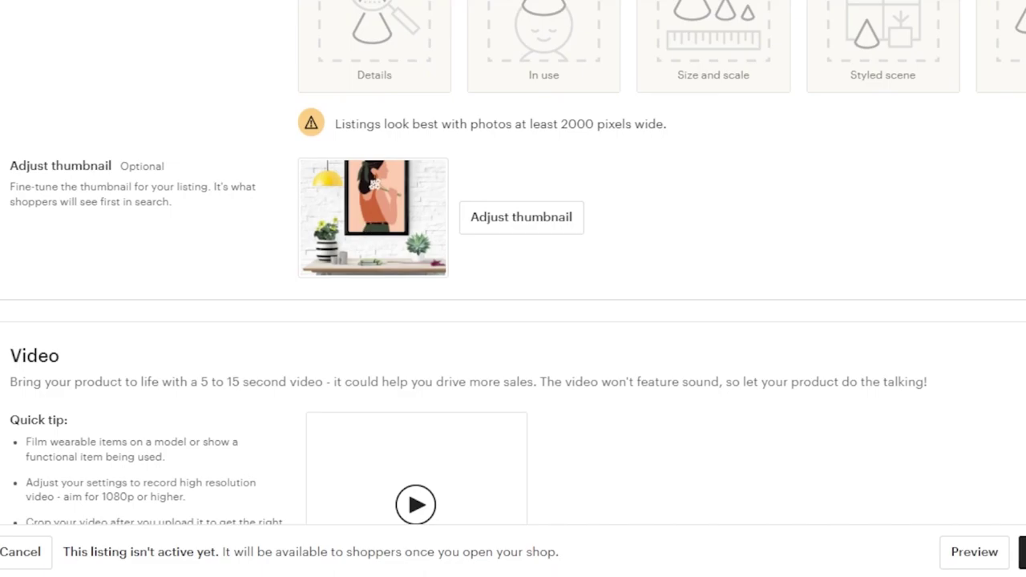
scroll(513, 263, up, 4)
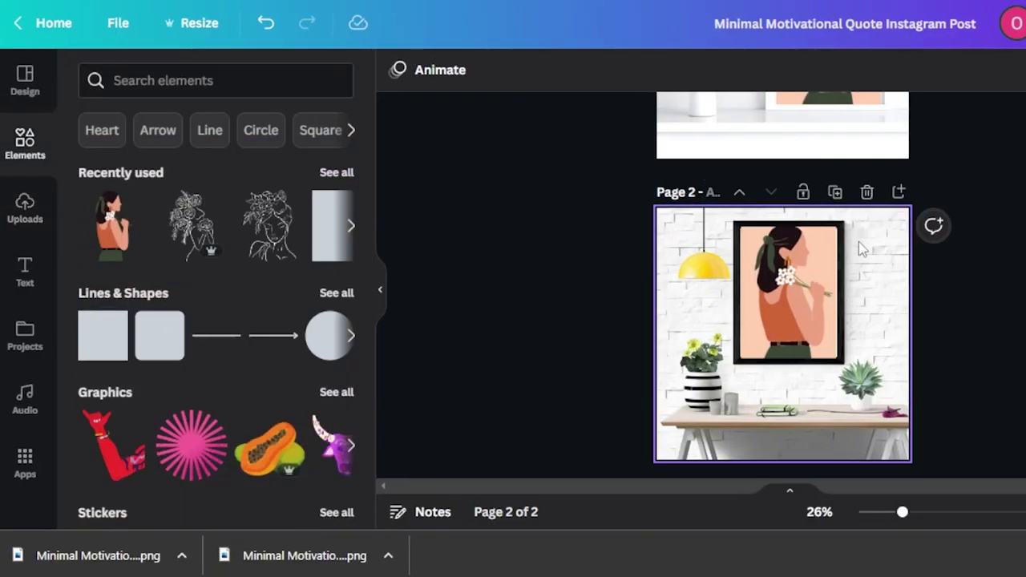
Step: Show the 'wall art mockup' template results in the Design panel and scroll through them
scroll(782, 285, up, 3)
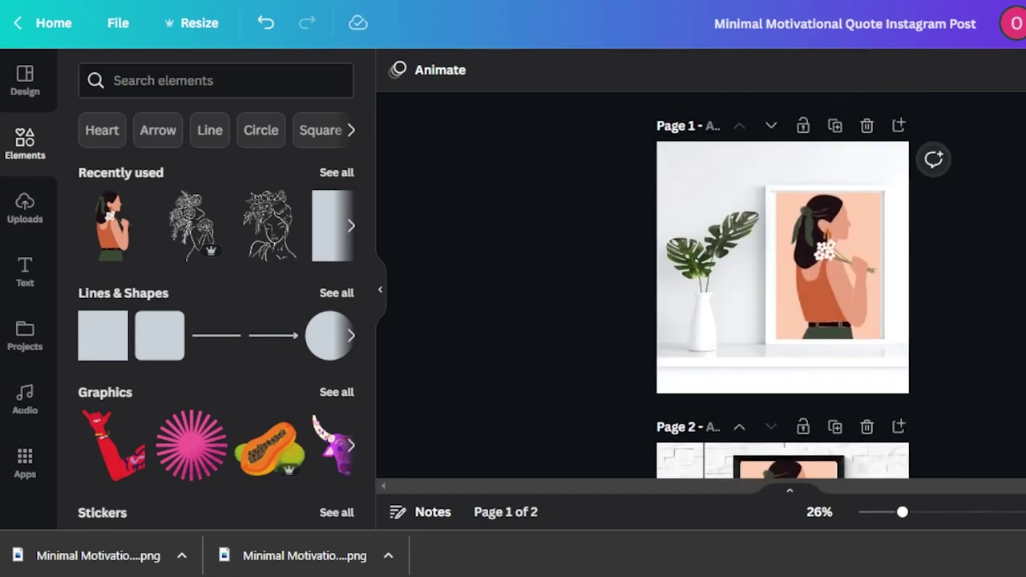
scroll(764, 241, down, 4)
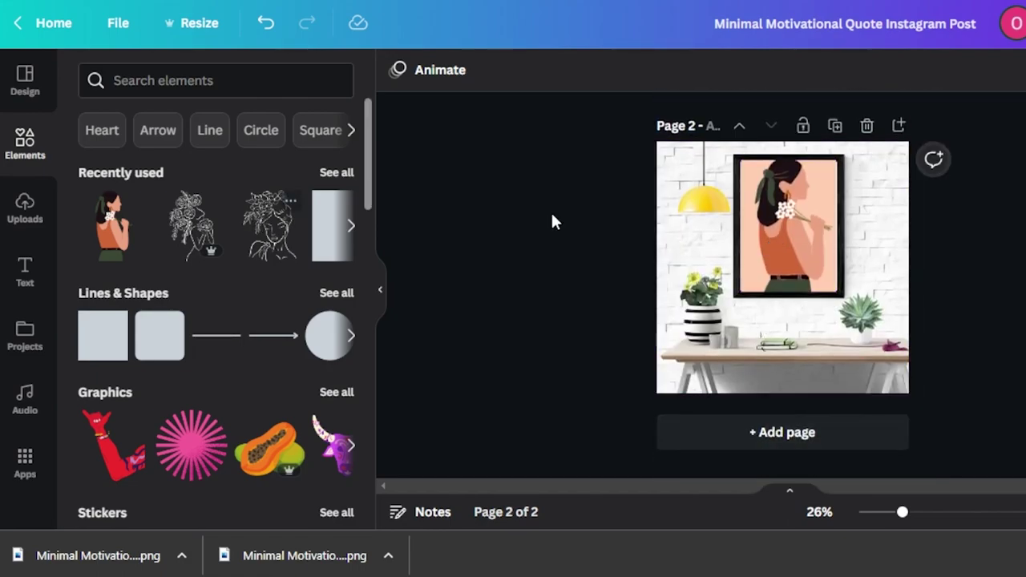
click(13, 93)
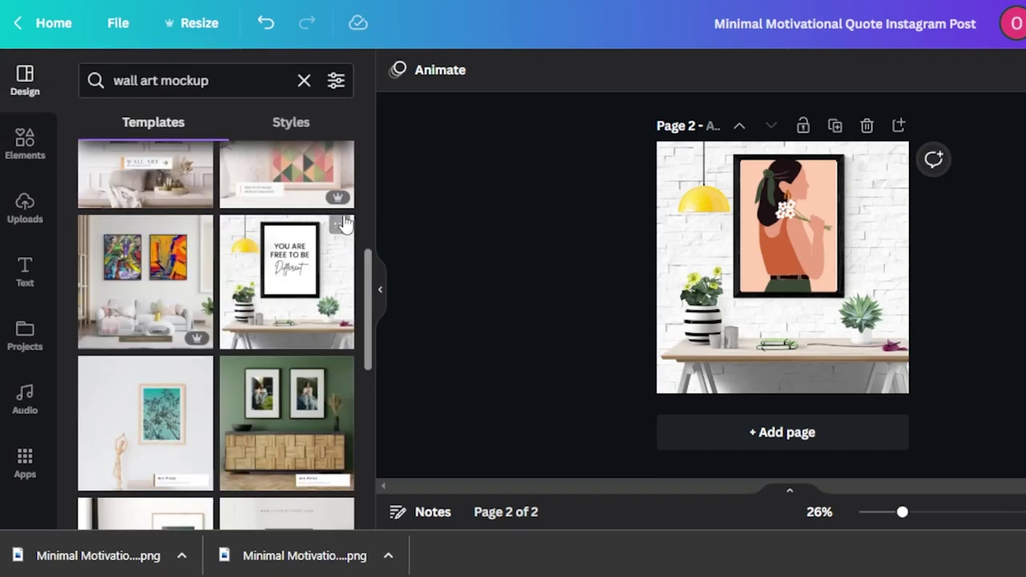
scroll(367, 293, down, 2)
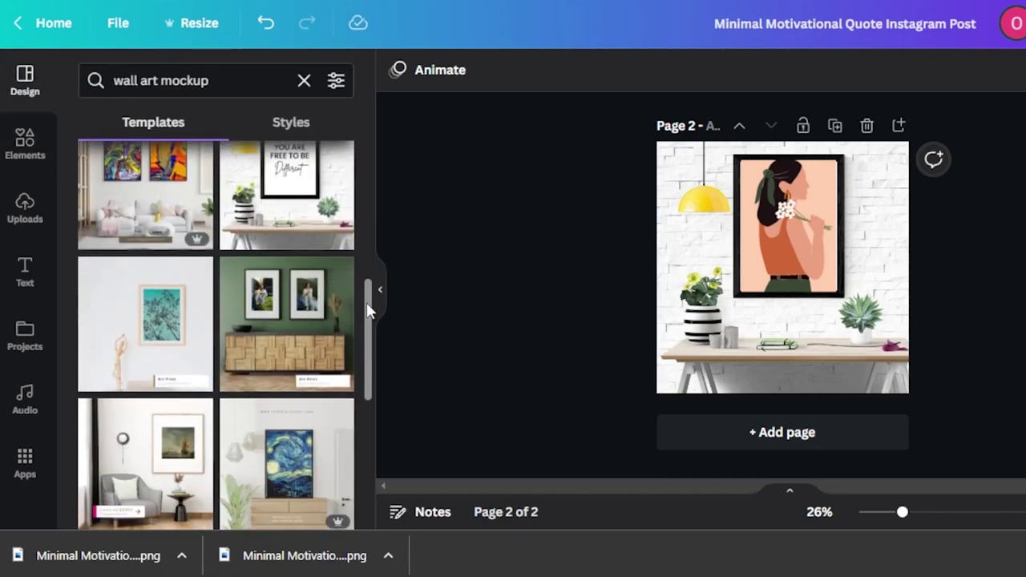
drag(367, 305, 369, 401)
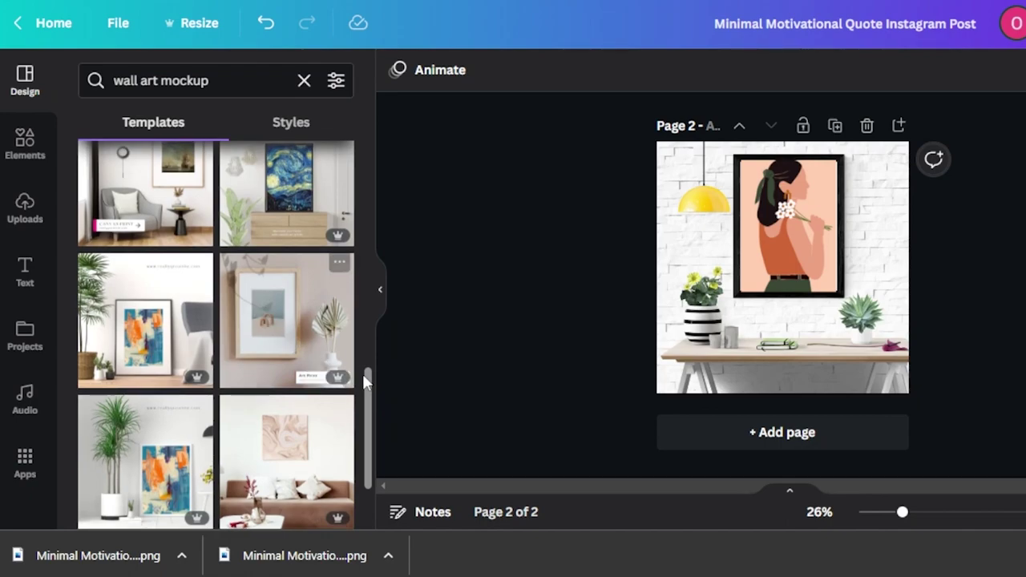
scroll(369, 426, down, 5)
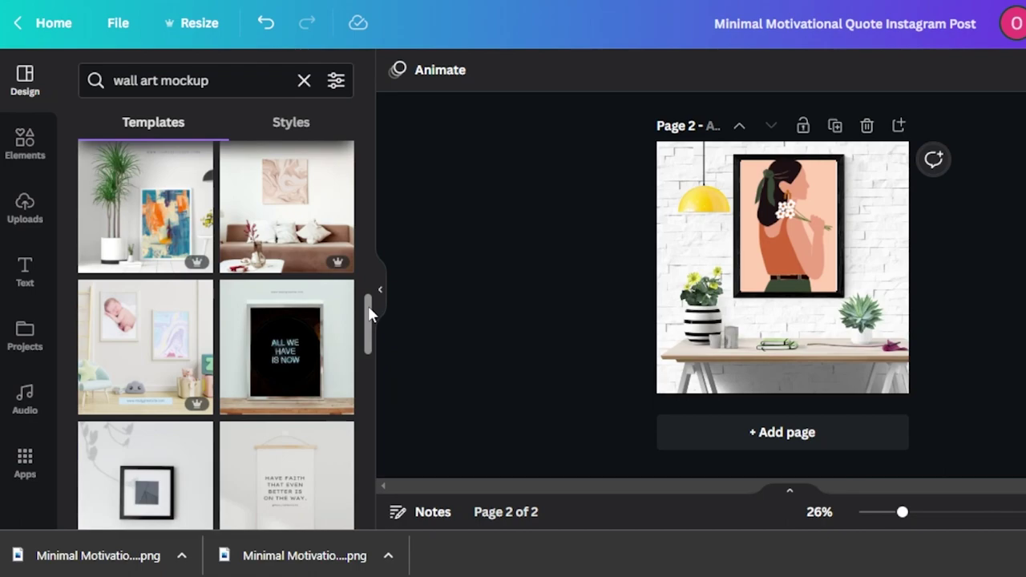
drag(369, 313, 371, 128)
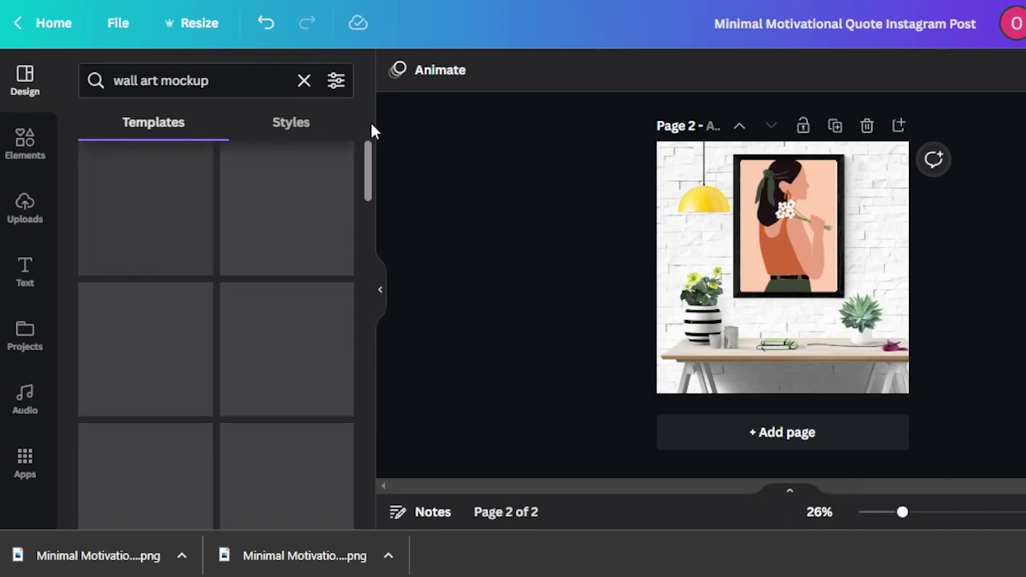
scroll(553, 463, up, 5)
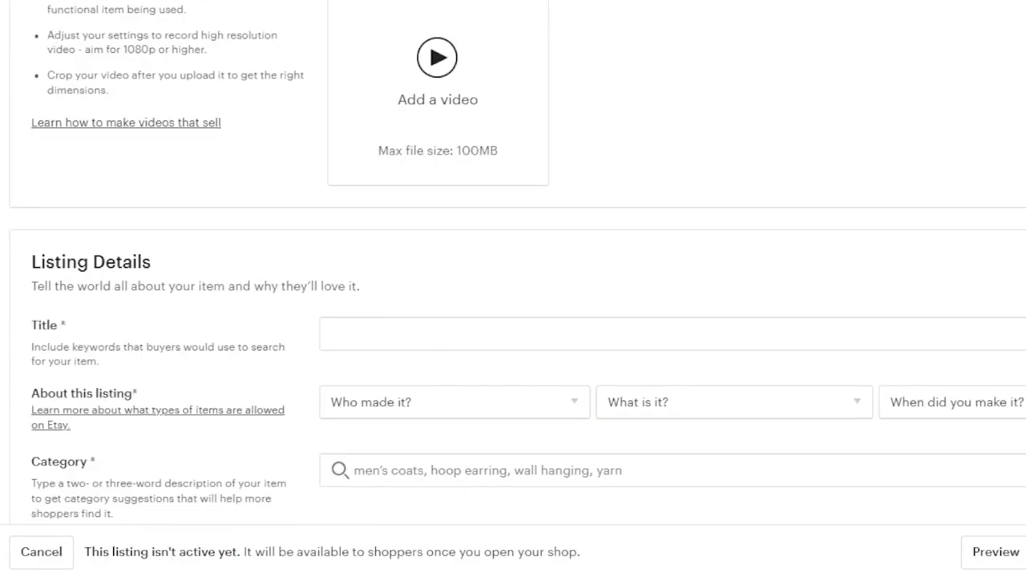
scroll(513, 260, down, 15)
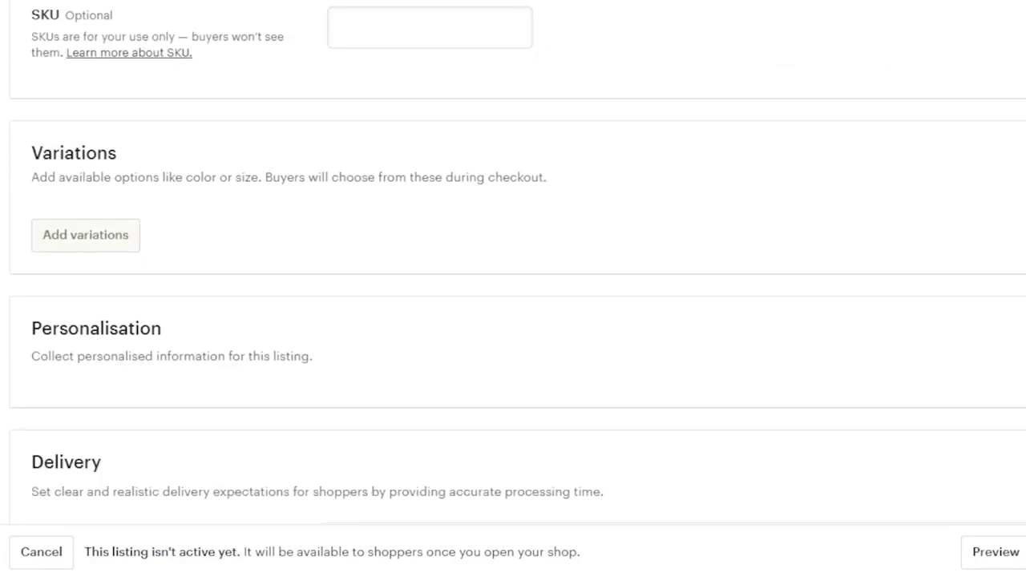
Step: Scroll the Etsy listing form down to Returns and exchanges, back up, then down again
scroll(513, 260, down, 10)
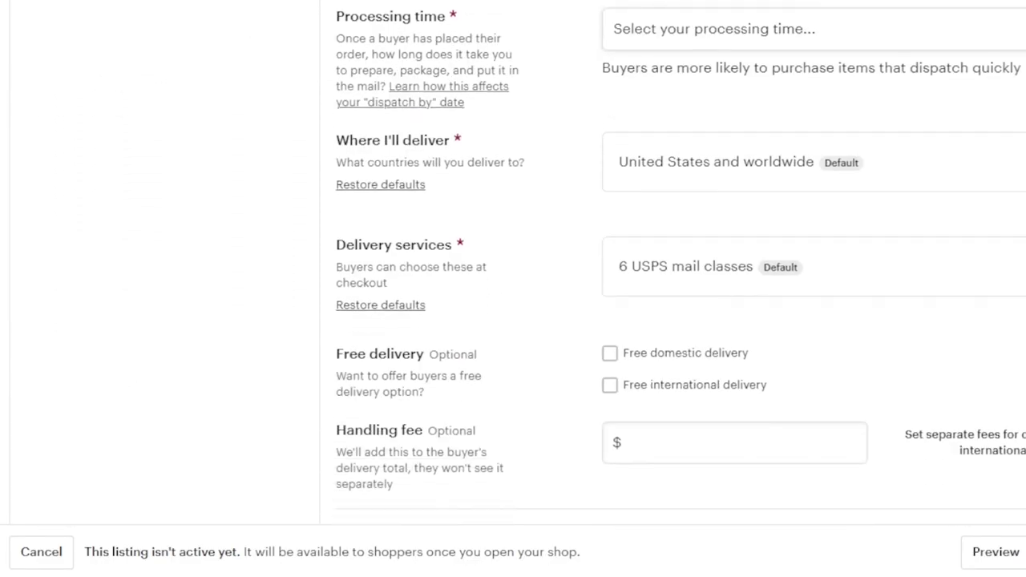
scroll(513, 260, down, 10)
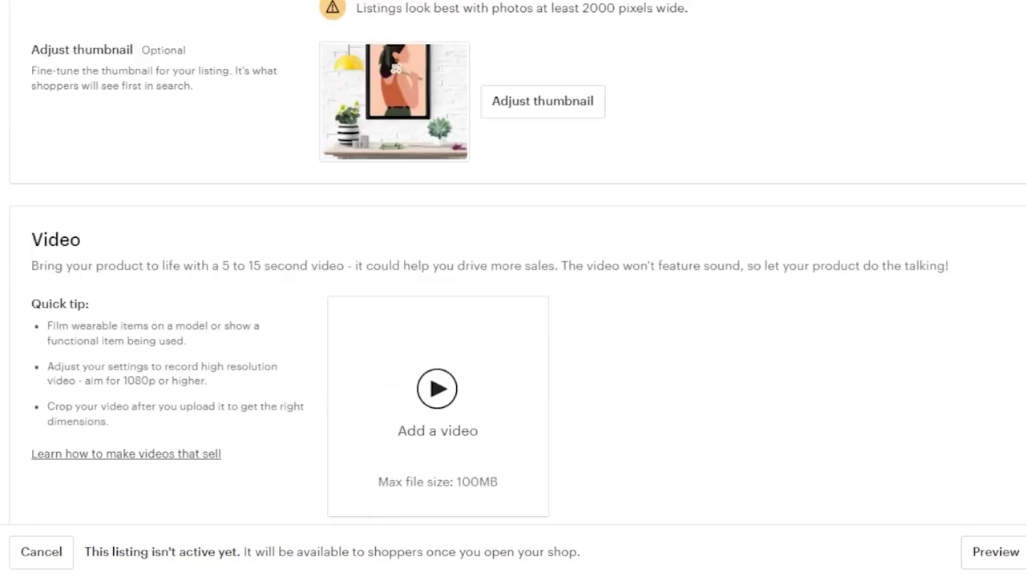
scroll(513, 260, up, 10)
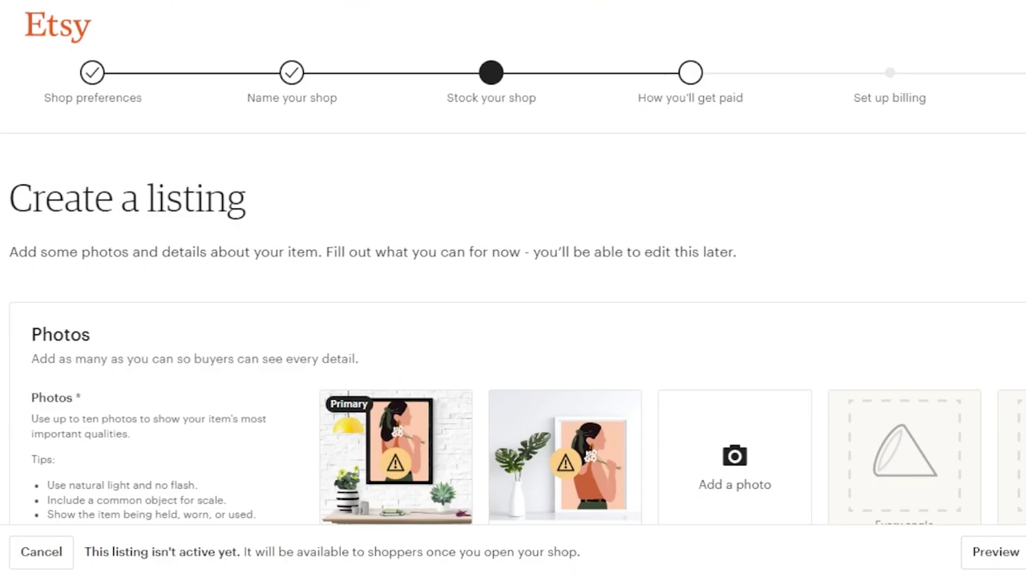
scroll(513, 321, down, 1)
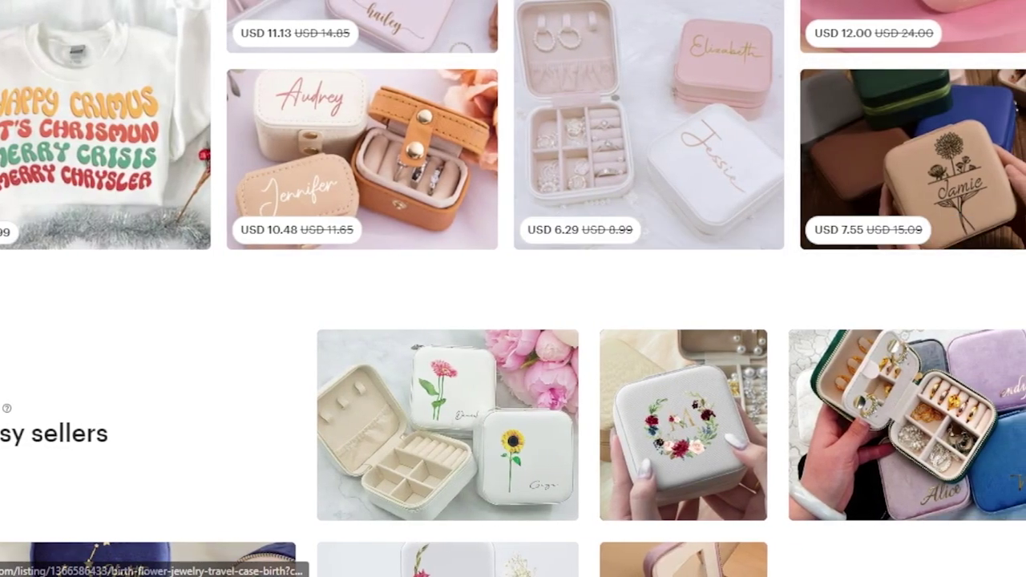
scroll(513, 321, down, 8)
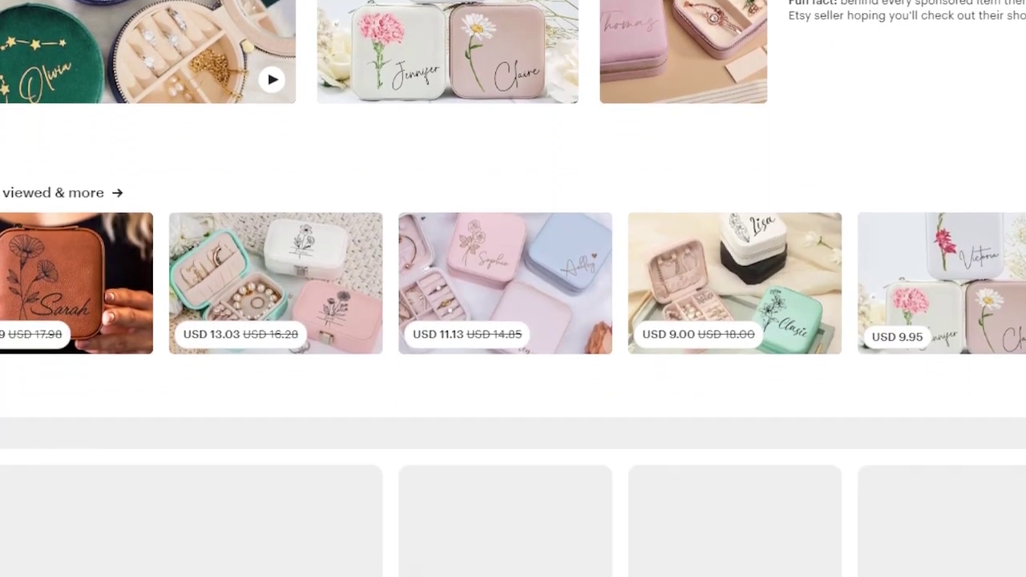